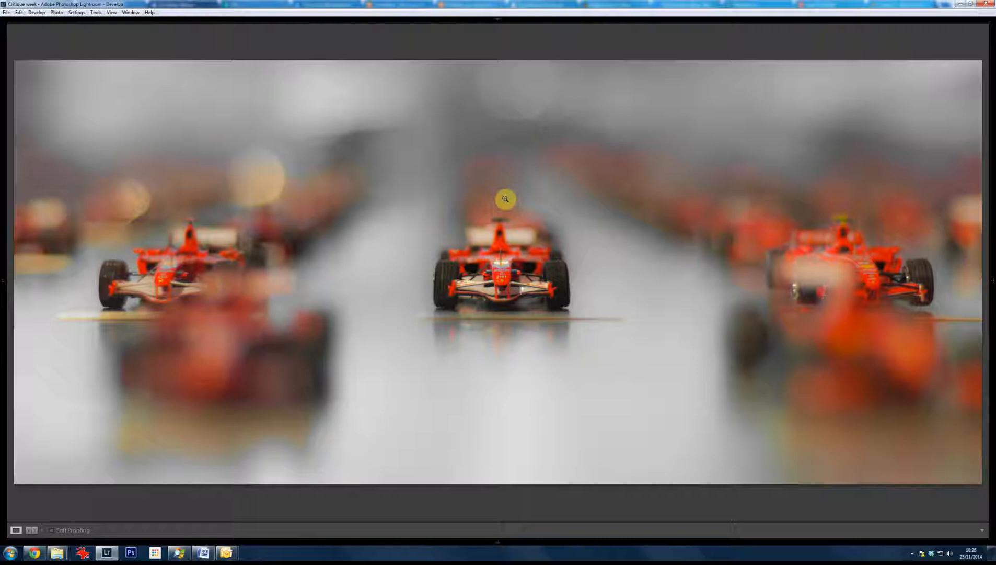
Examine the centre red car, its wheels and the floor line beneath it at close zoom
click(519, 279)
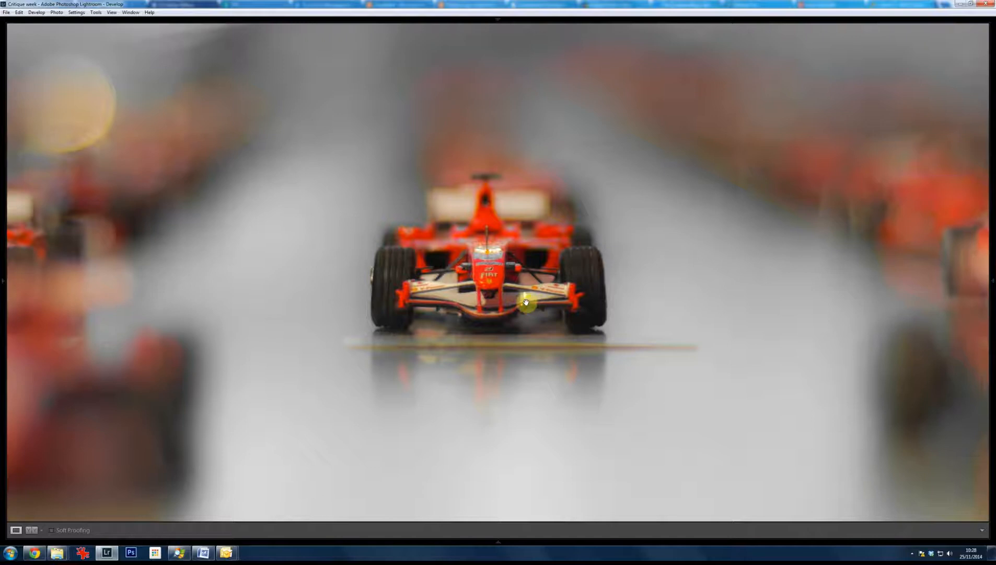
click(495, 294)
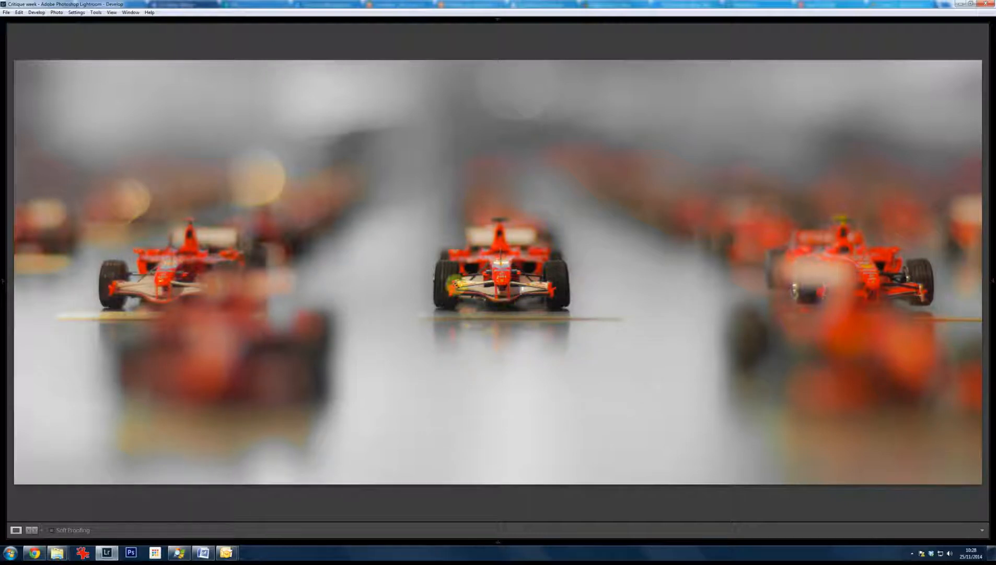
click(503, 278)
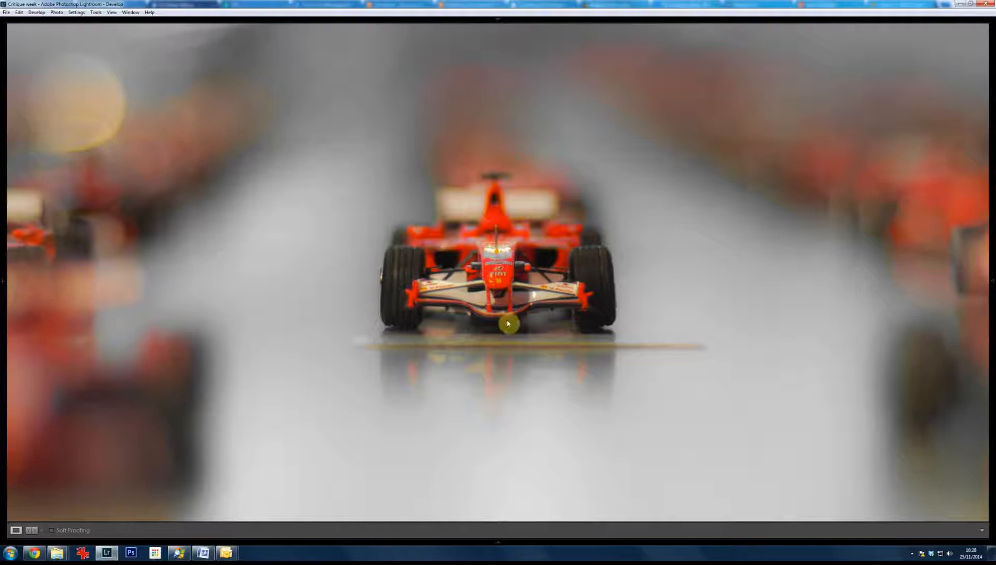
click(493, 385)
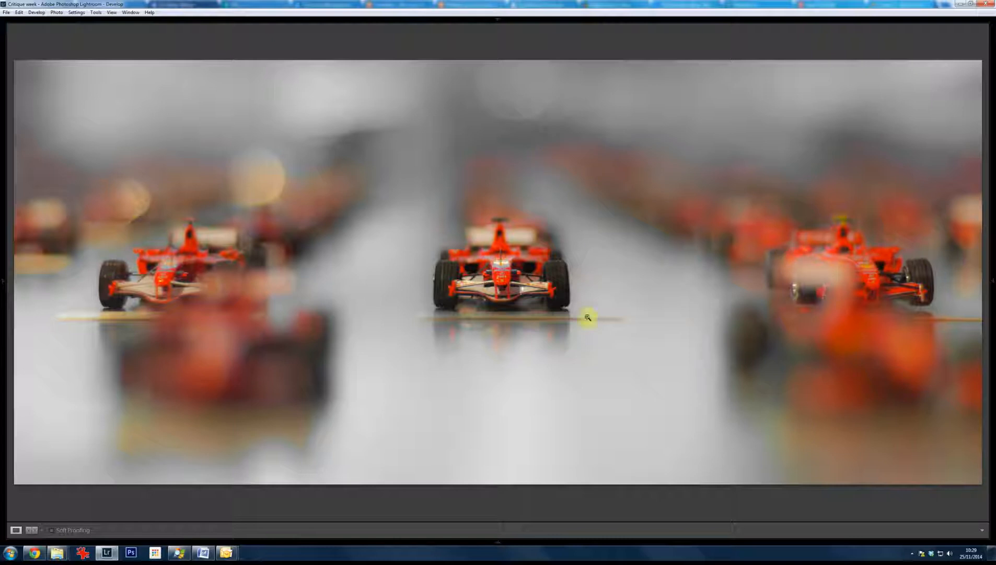
click(556, 322)
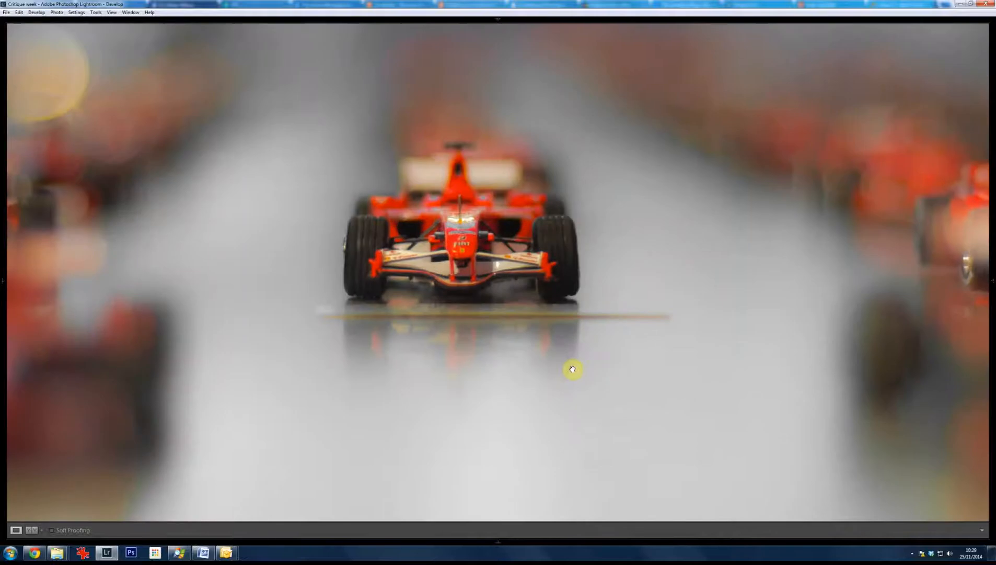
click(552, 343)
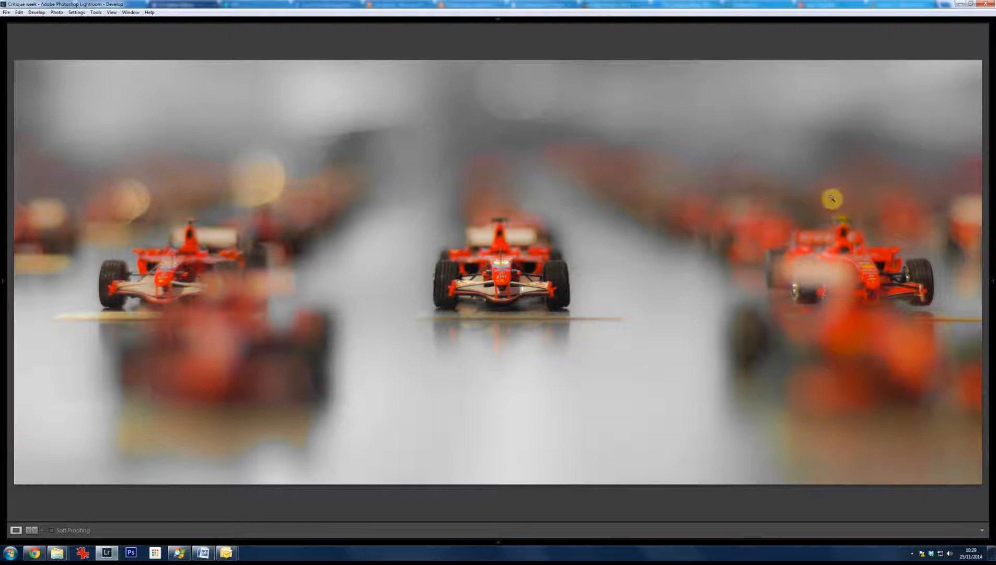
Keep the develop adjustments on display, then set the race car photo's Whites to +64 and Blacks to -33
mouse_move(990, 283)
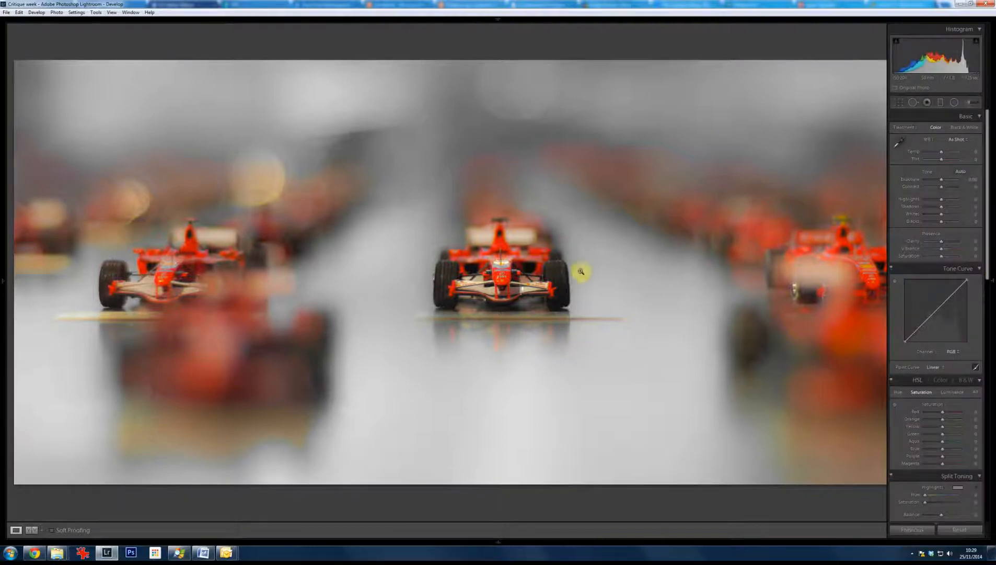
click(992, 284)
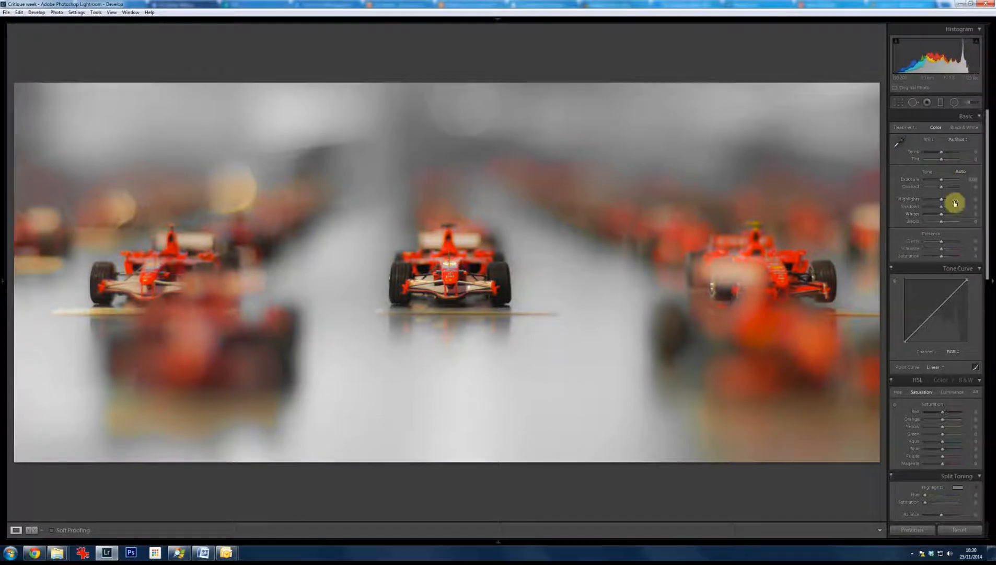
drag(942, 218, 952, 214)
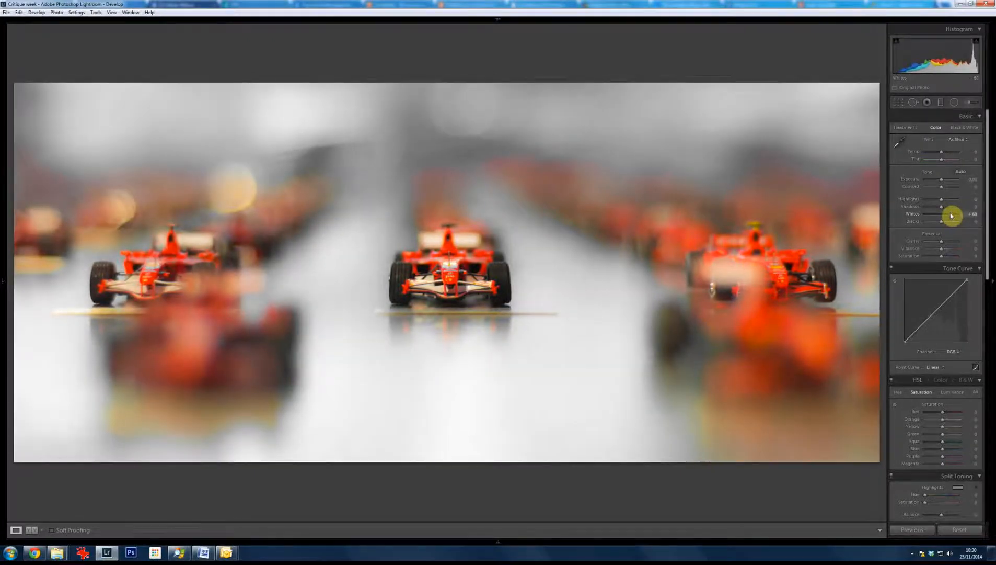
drag(951, 215, 952, 215)
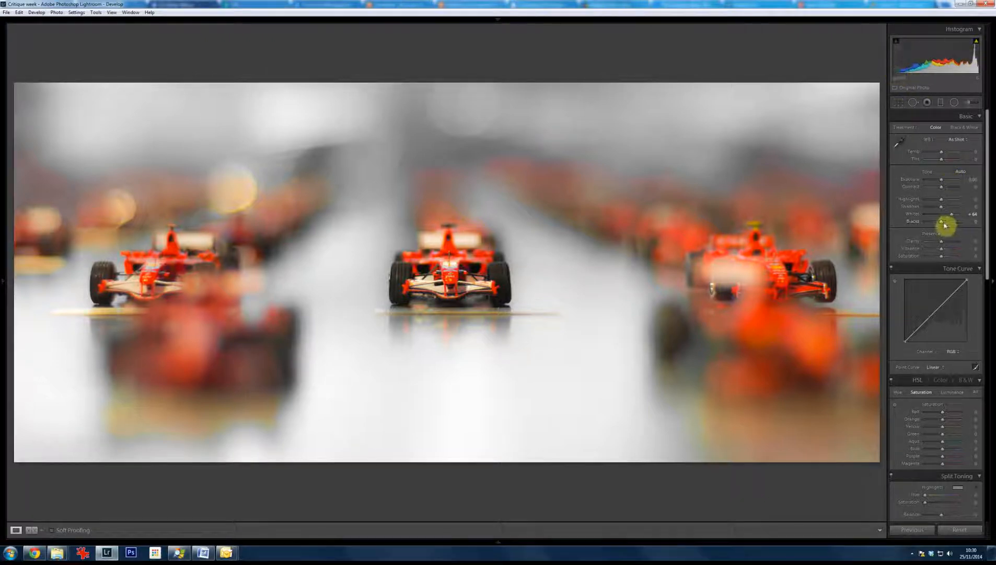
drag(943, 224, 937, 226)
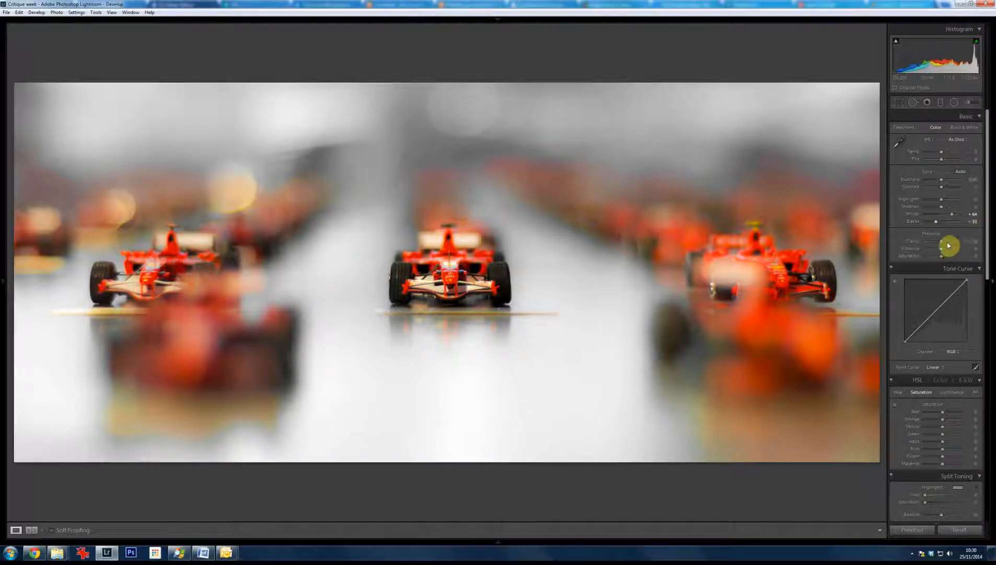
Try stronger Clarity on the race car photo and settle it at +10
drag(942, 243, 949, 244)
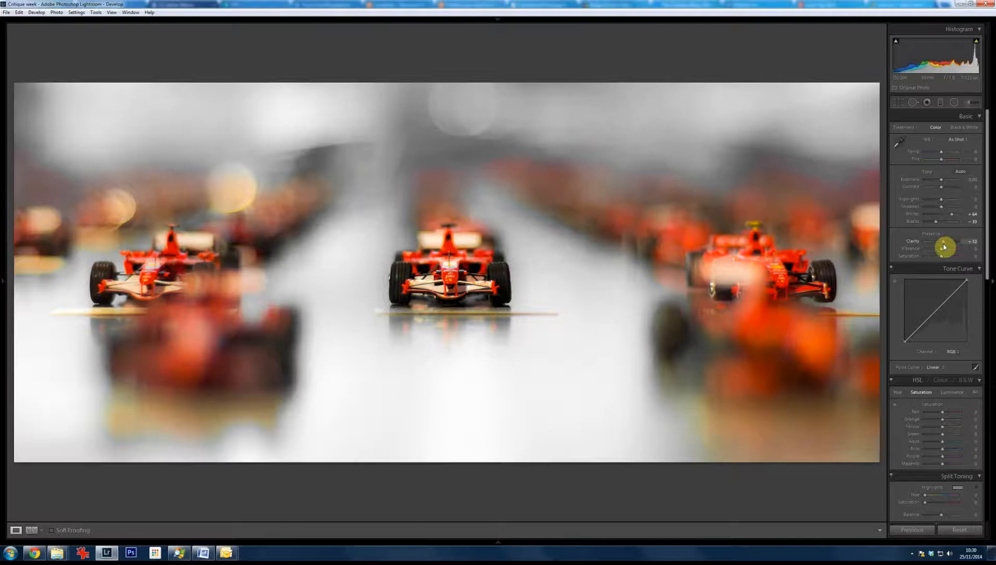
mouse_move(946, 246)
mouse_down()
mouse_move(963, 242)
mouse_move(949, 247)
mouse_up()
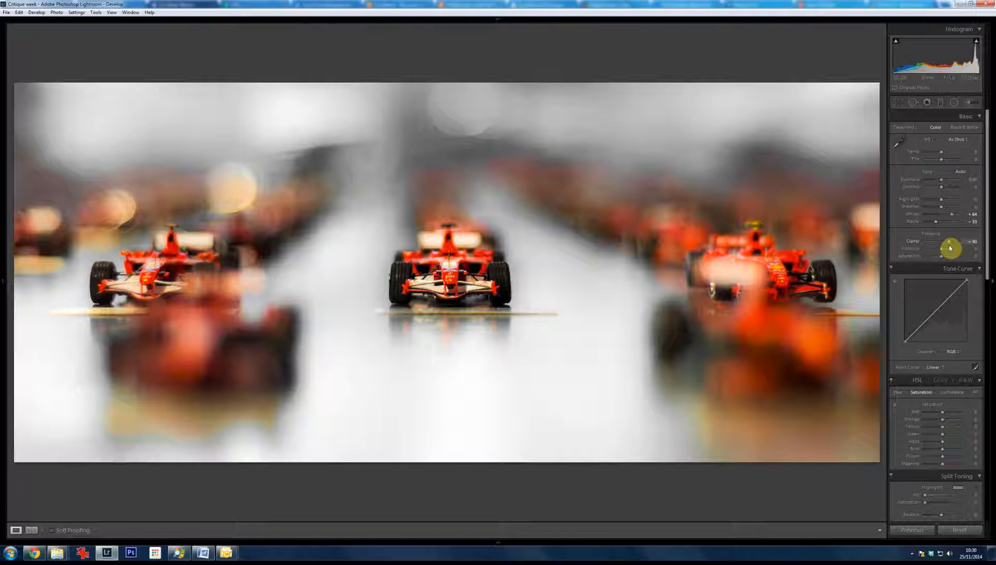
drag(948, 249, 946, 250)
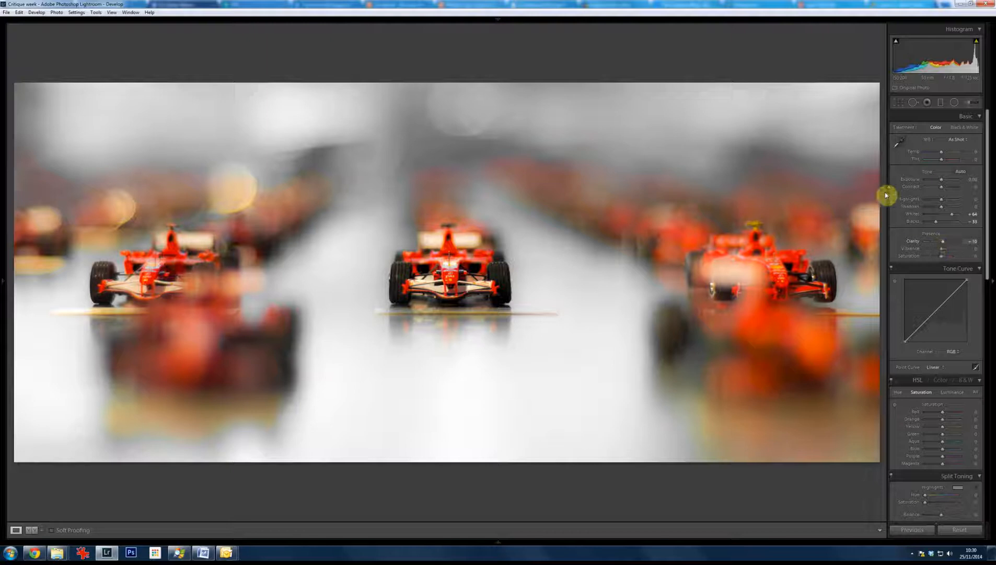
Set the race car photo's Vibrance to +31 and lift its Shadows to +67
drag(953, 254, 948, 253)
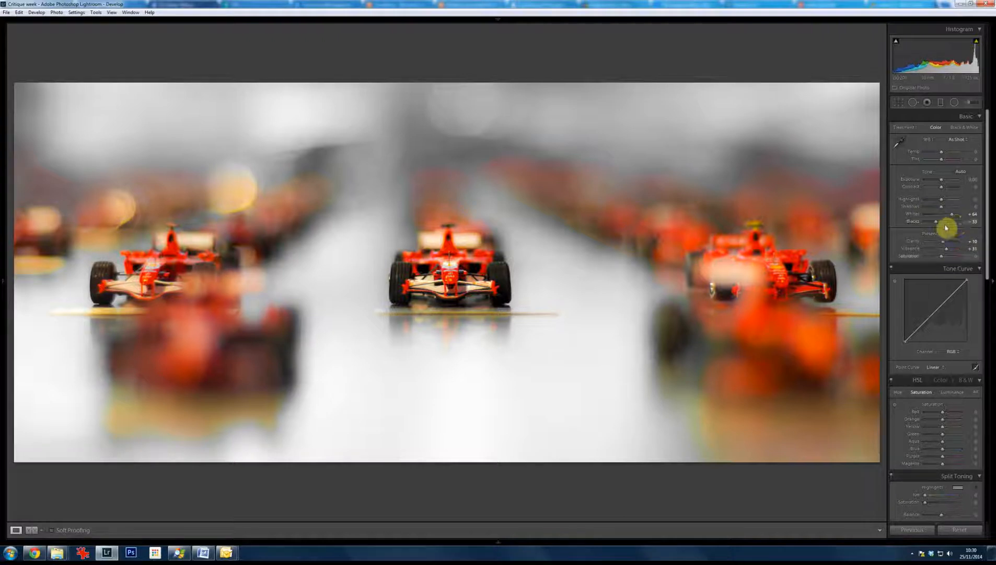
click(949, 208)
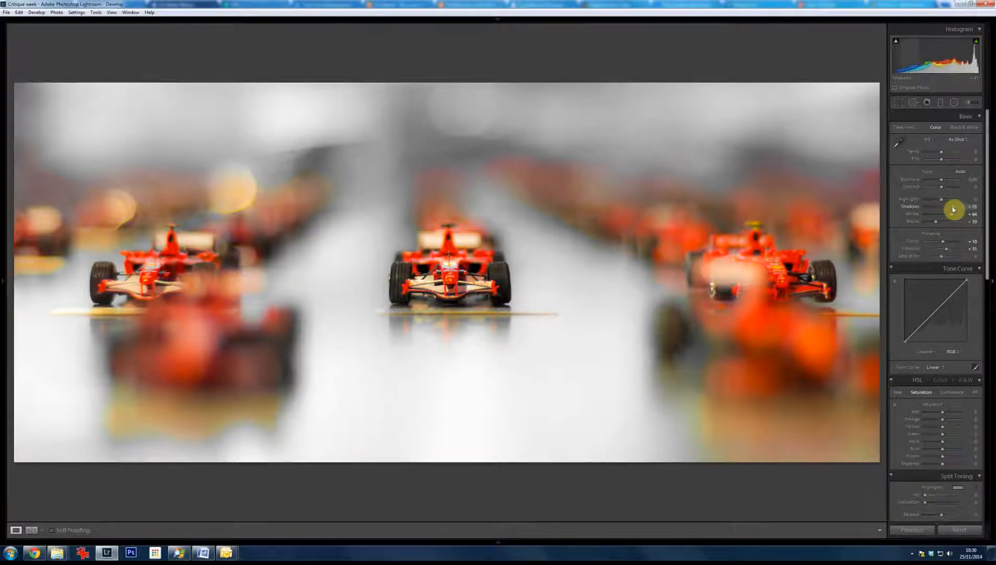
drag(953, 209, 952, 209)
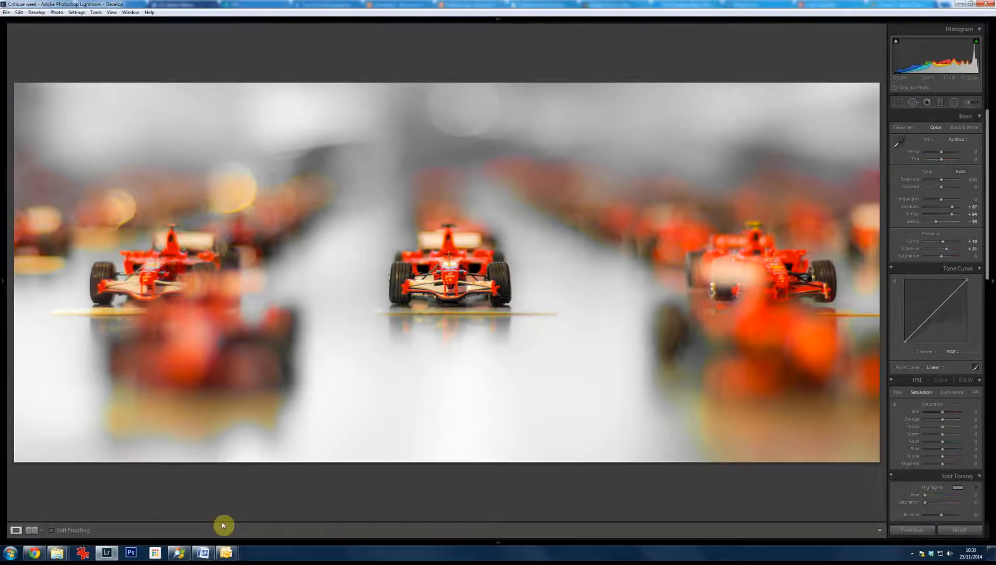
Go to the black-and-white fountain photo and crop off its left part, framing the fountain and clock tower more tightly
key(Right)
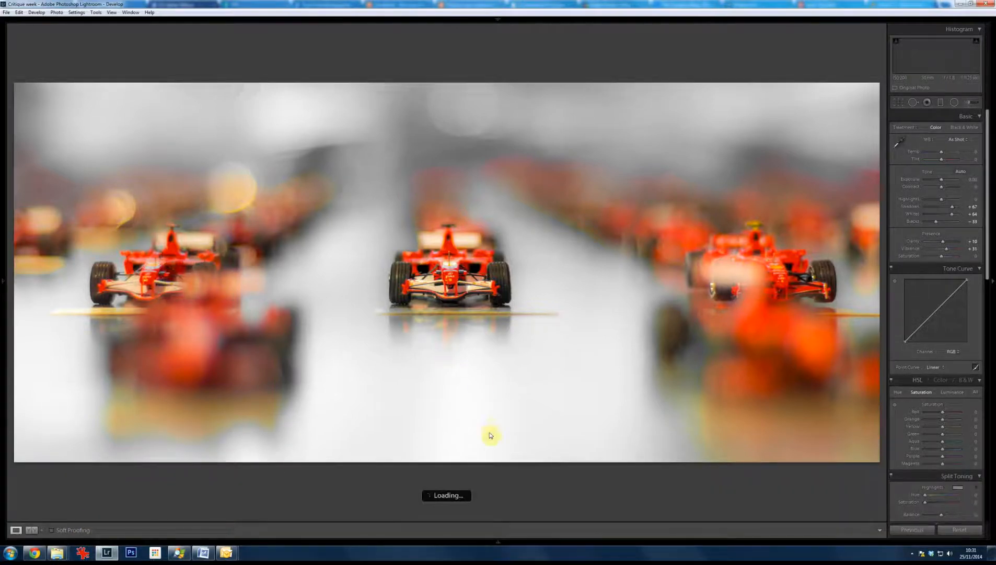
key(Right)
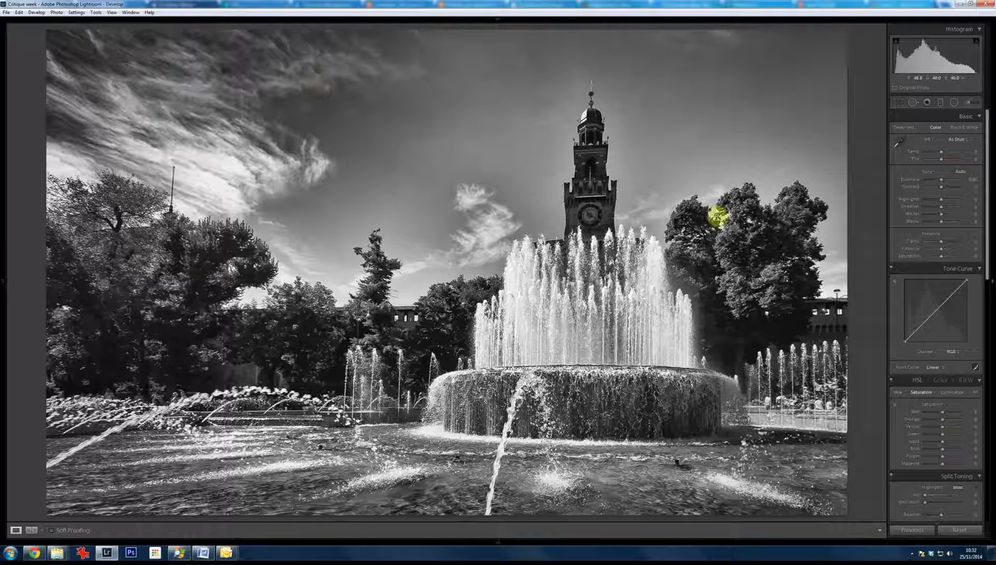
click(899, 102)
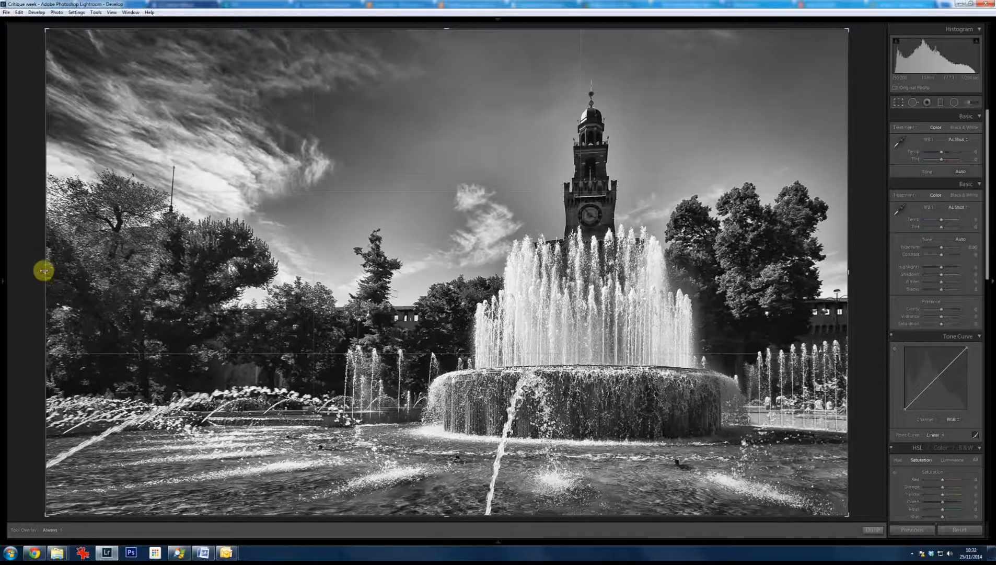
mouse_move(44, 270)
mouse_down()
mouse_move(149, 258)
mouse_move(219, 271)
mouse_move(181, 283)
mouse_up()
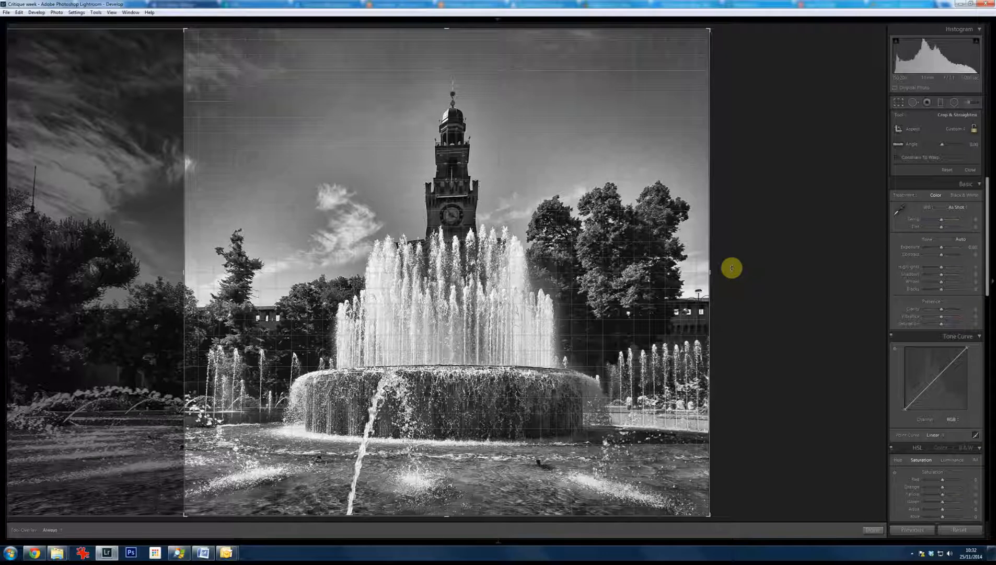
Rotate the fountain photo within the crop to an angle of -0.86 to straighten the tower, and apply the crop
drag(730, 264, 732, 263)
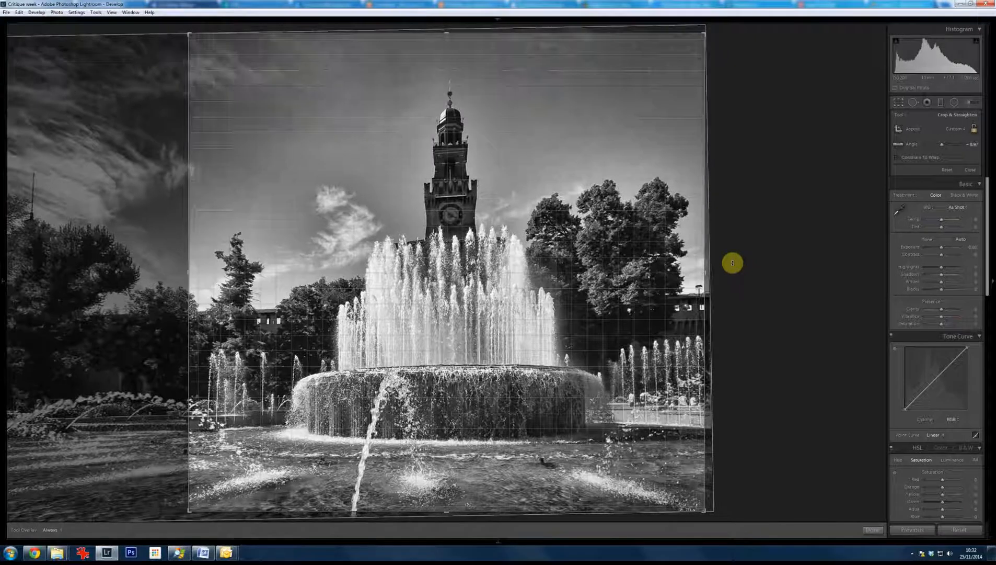
drag(732, 263, 732, 262)
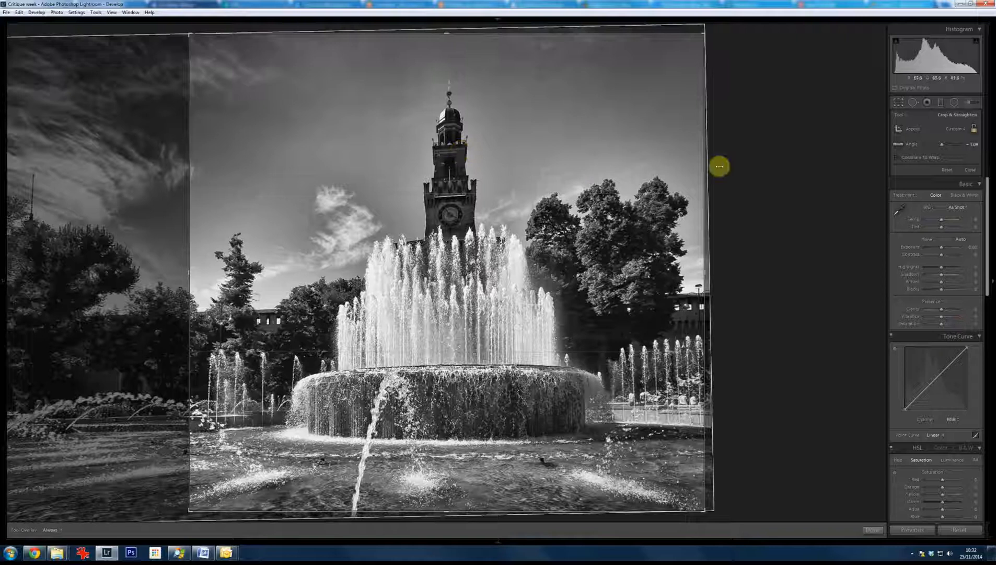
drag(719, 166, 756, 184)
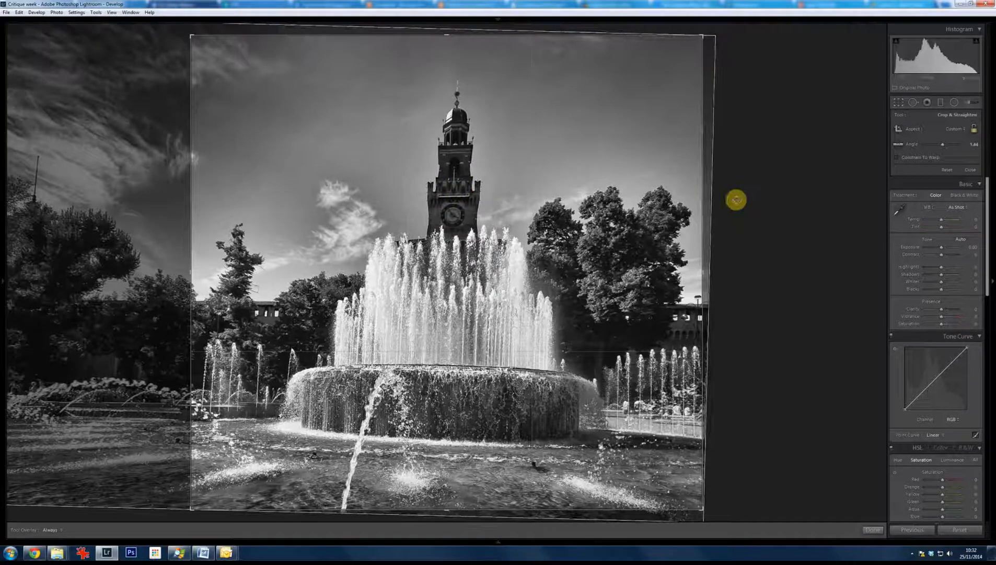
drag(740, 201, 740, 202)
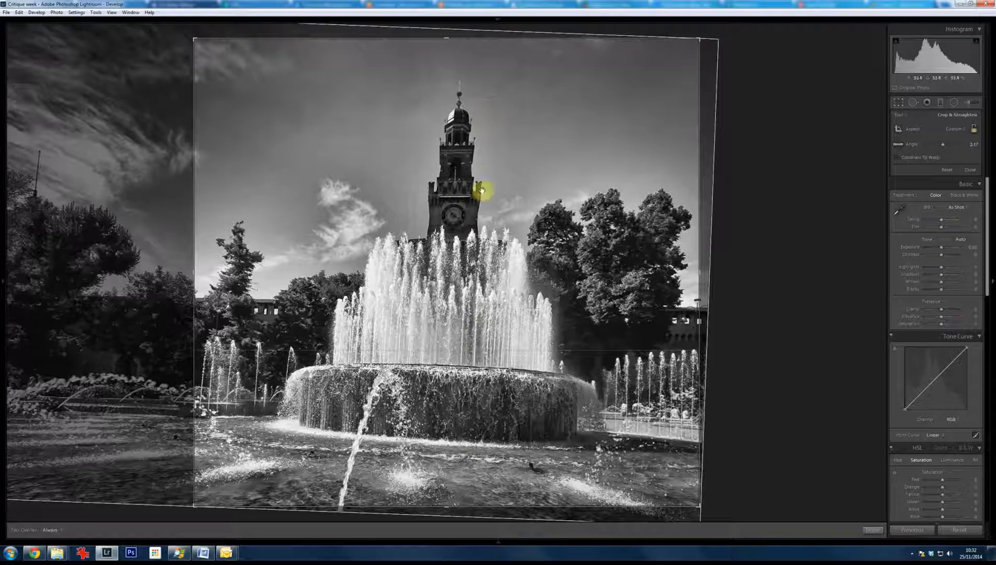
mouse_move(739, 263)
mouse_down()
mouse_move(747, 289)
mouse_move(741, 272)
mouse_up()
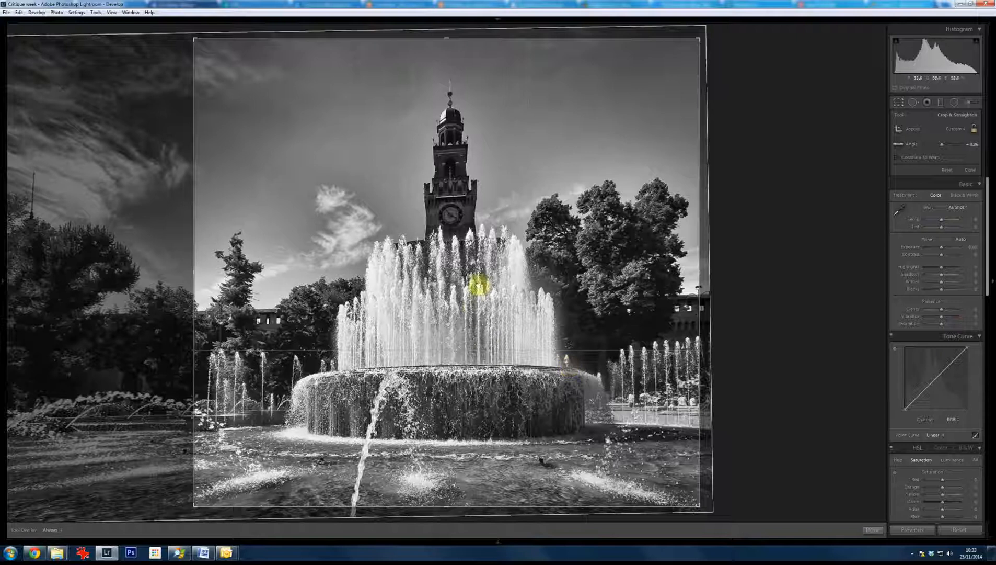
click(872, 528)
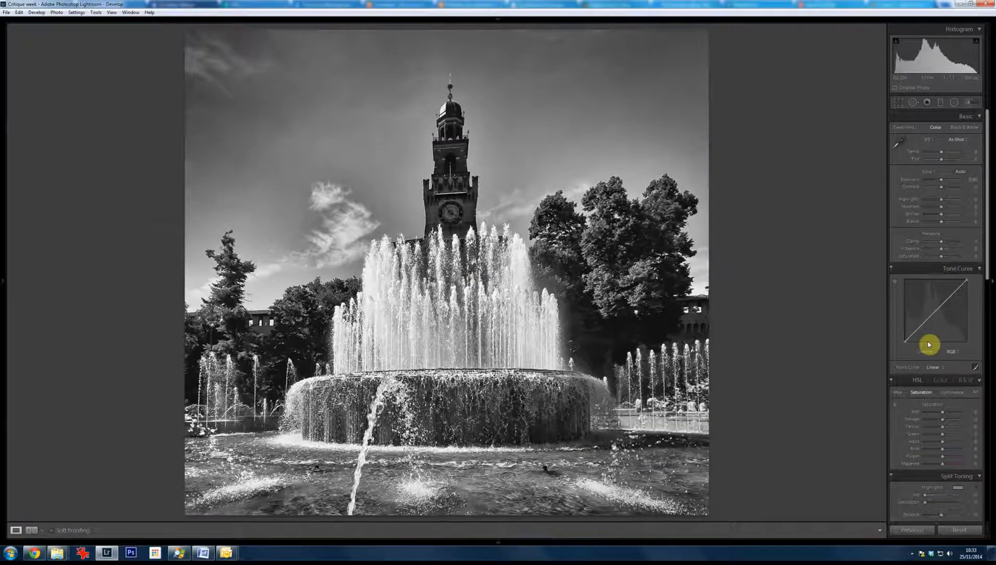
Lower the Blacks slightly on the fountain photo and check the sky around the tower at close zoom
drag(936, 223, 935, 224)
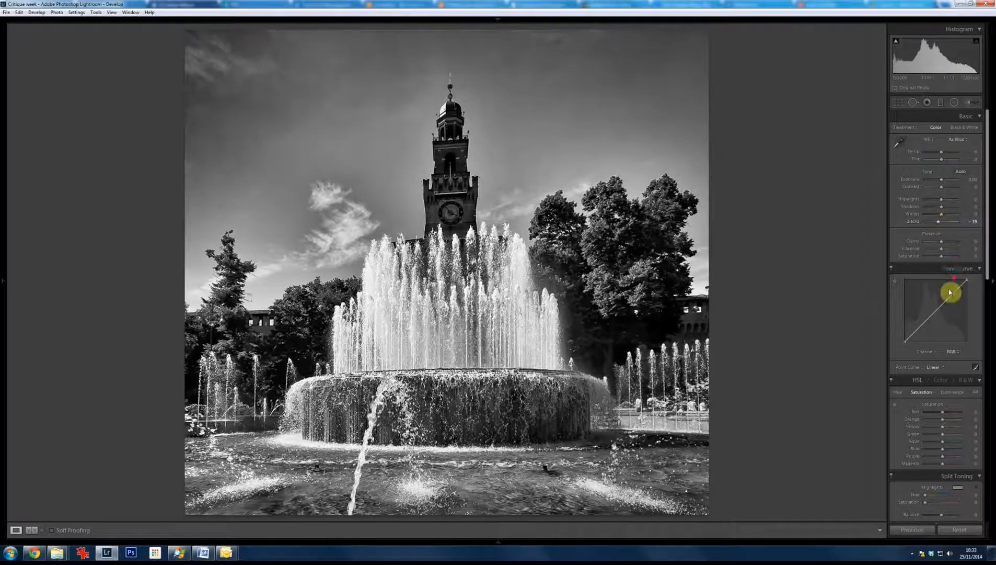
scroll(950, 289, down, 10)
click(396, 64)
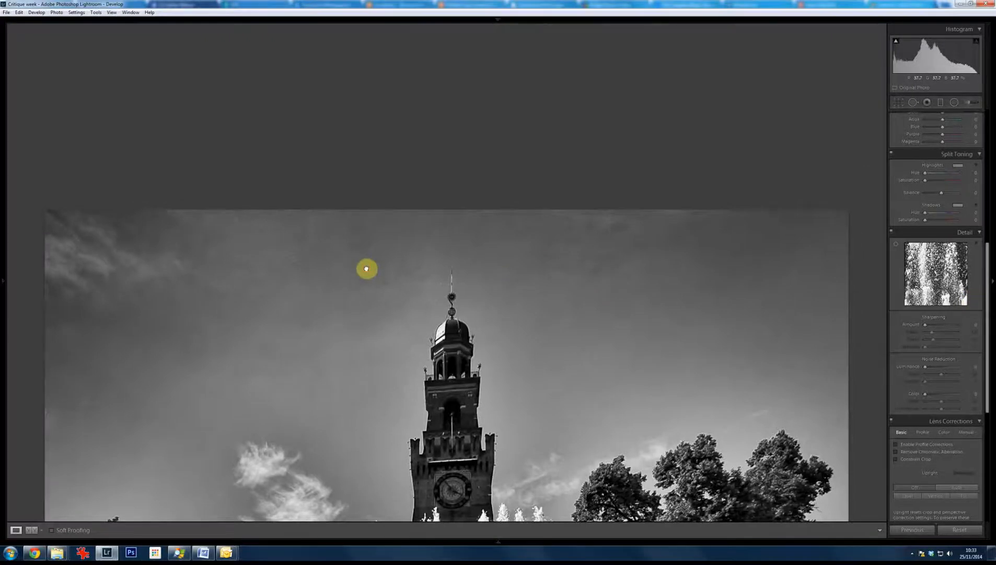
click(756, 307)
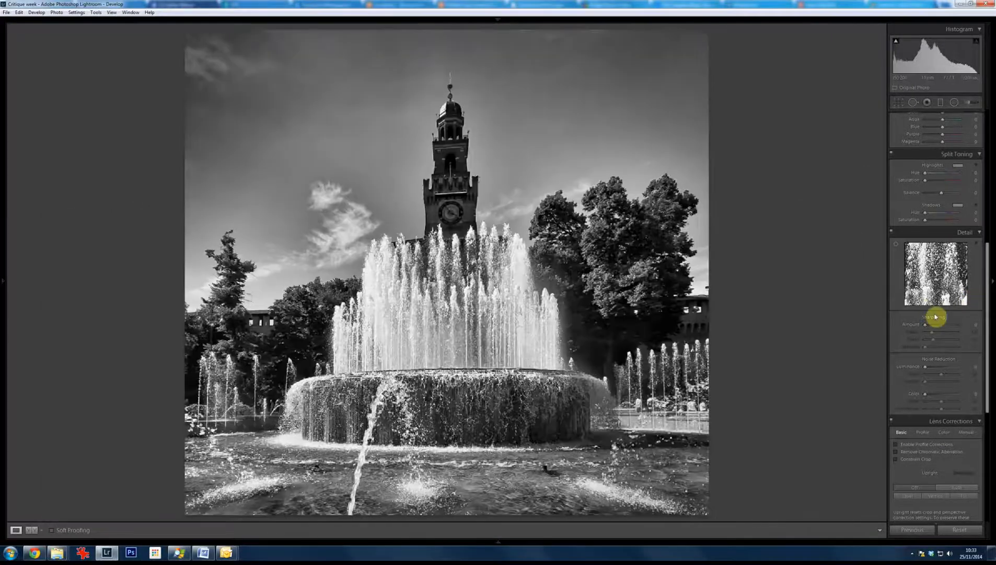
Enable profile corrections and chromatic aberration removal on the fountain photo, and raise its Luminance noise reduction
click(896, 445)
click(897, 452)
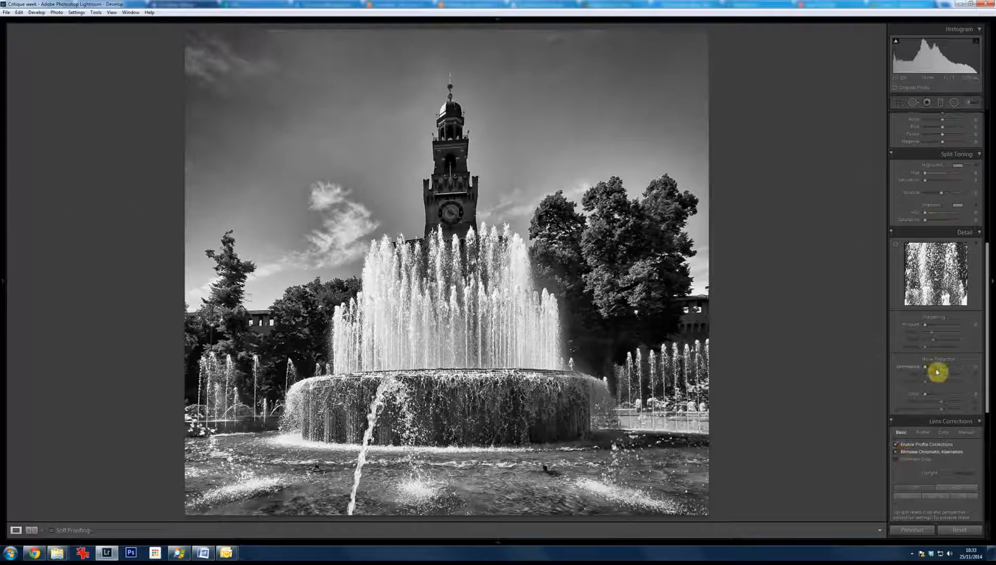
click(935, 368)
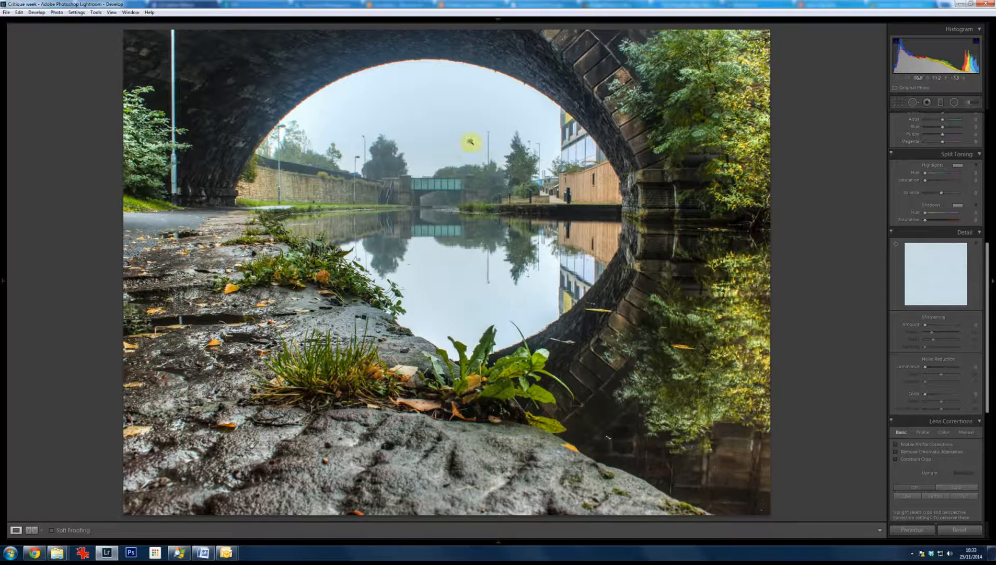
Check the arch edge of the canal bridge photo at close zoom and enable chromatic aberration removal
click(429, 58)
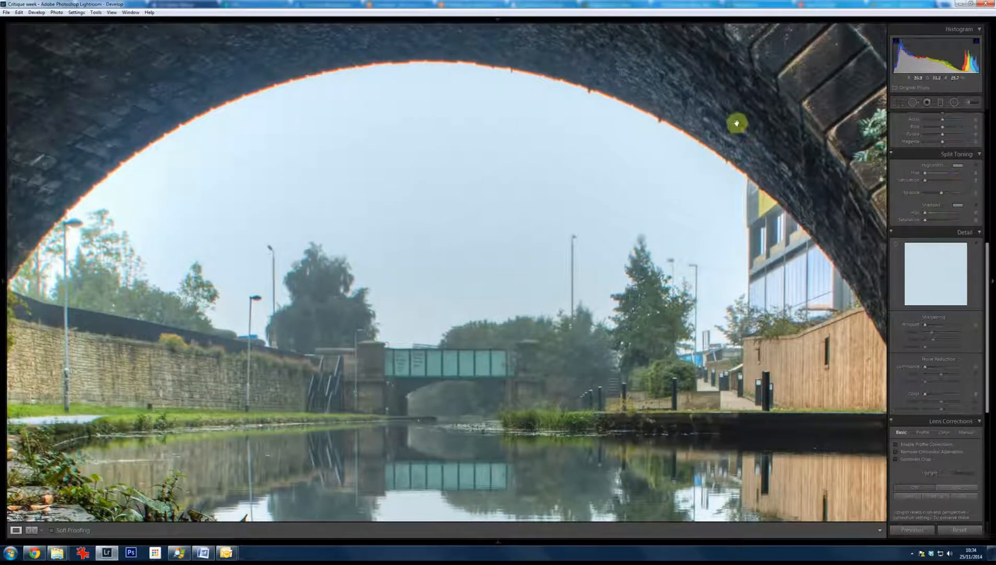
click(610, 192)
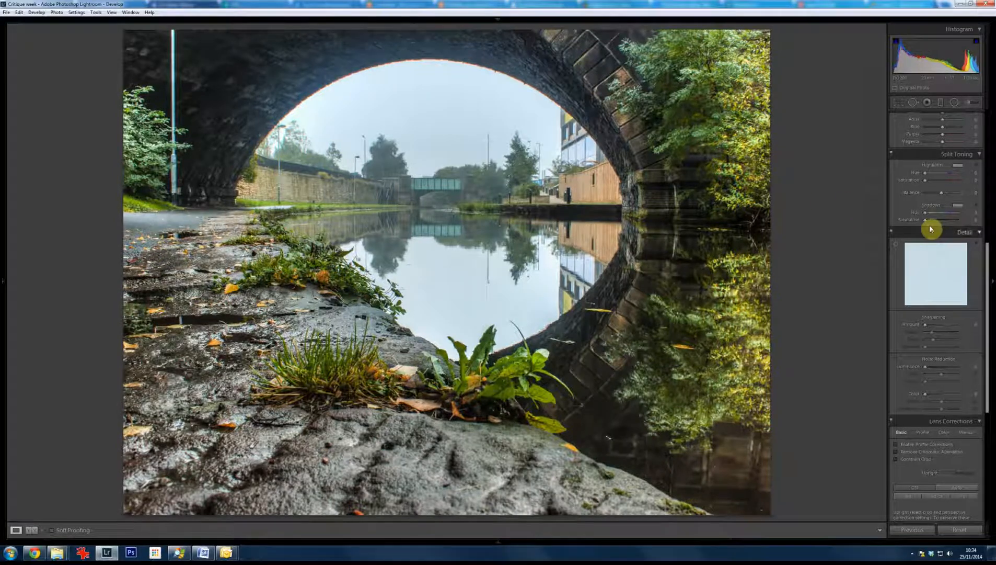
scroll(932, 228, down, 5)
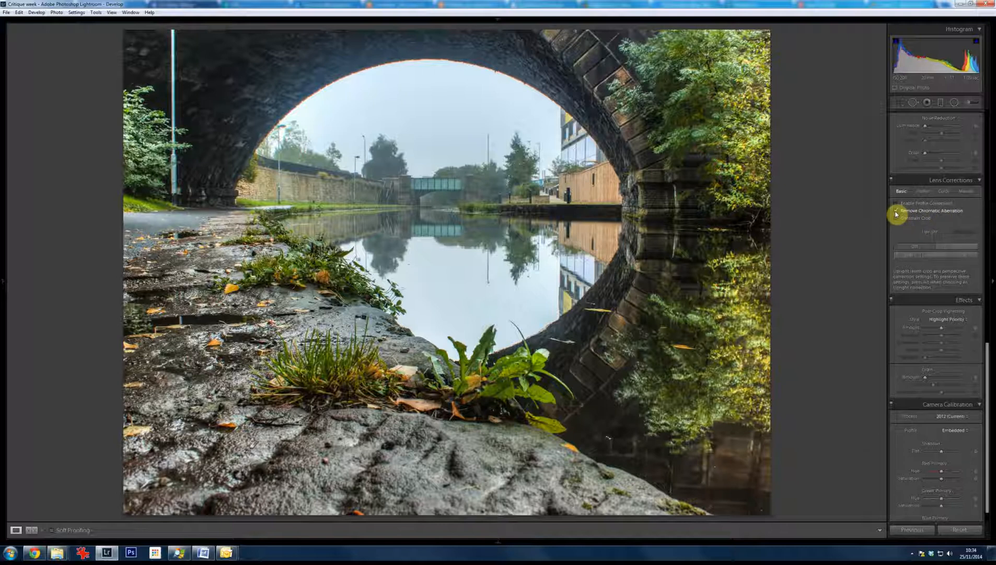
click(896, 210)
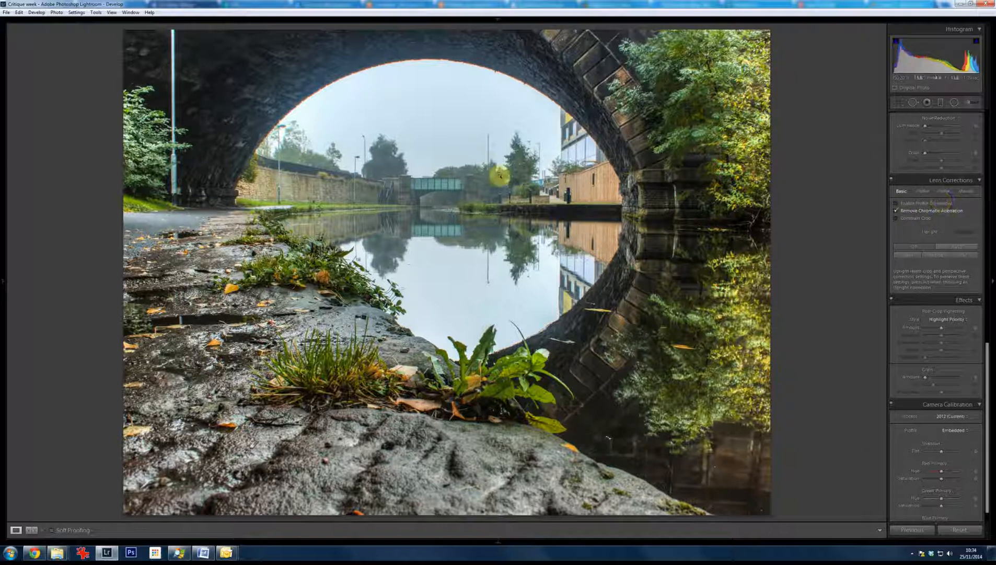
Defringe the orange edge of the bridge arch by sampling its fringe colour and raising the purple Amount
click(381, 65)
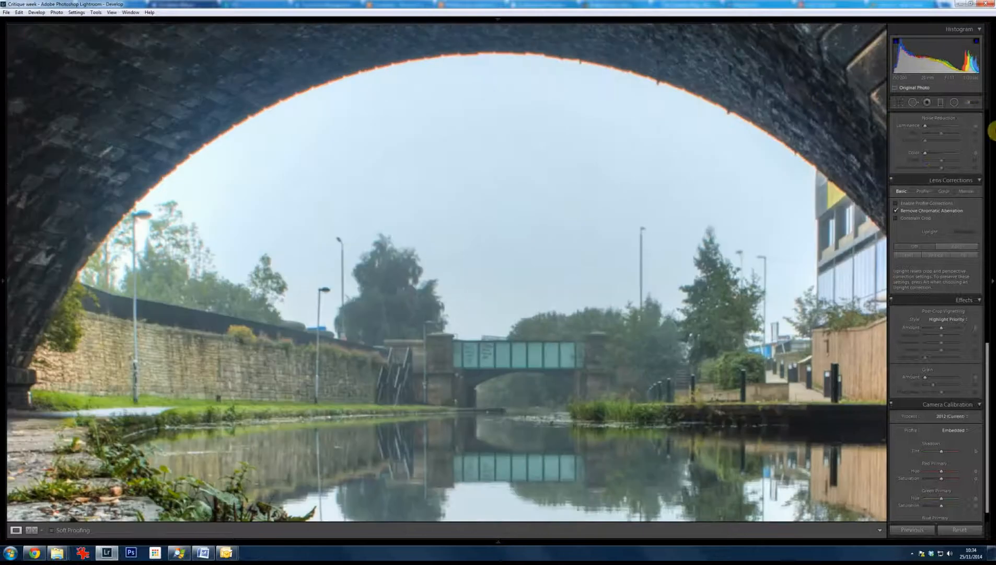
click(945, 191)
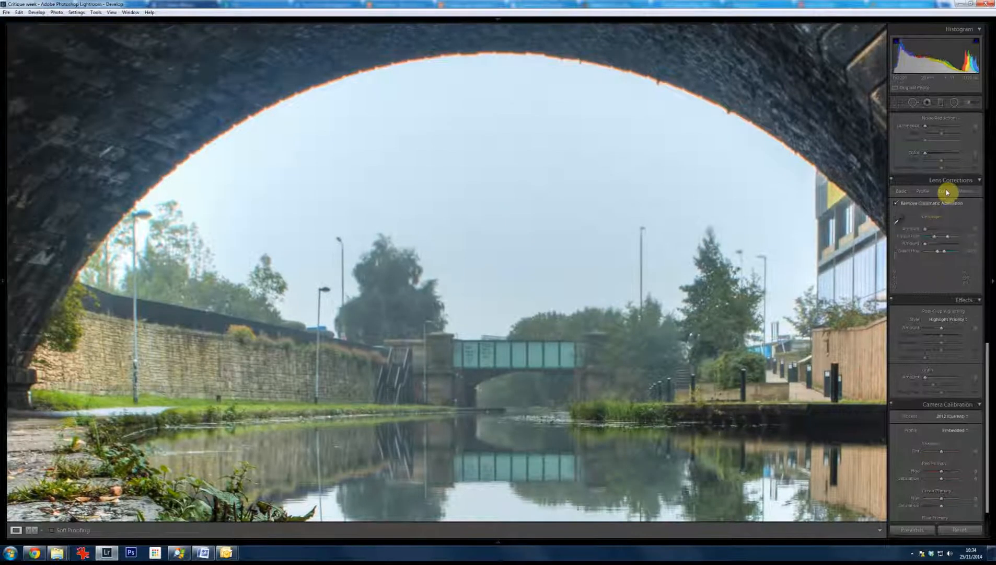
click(902, 221)
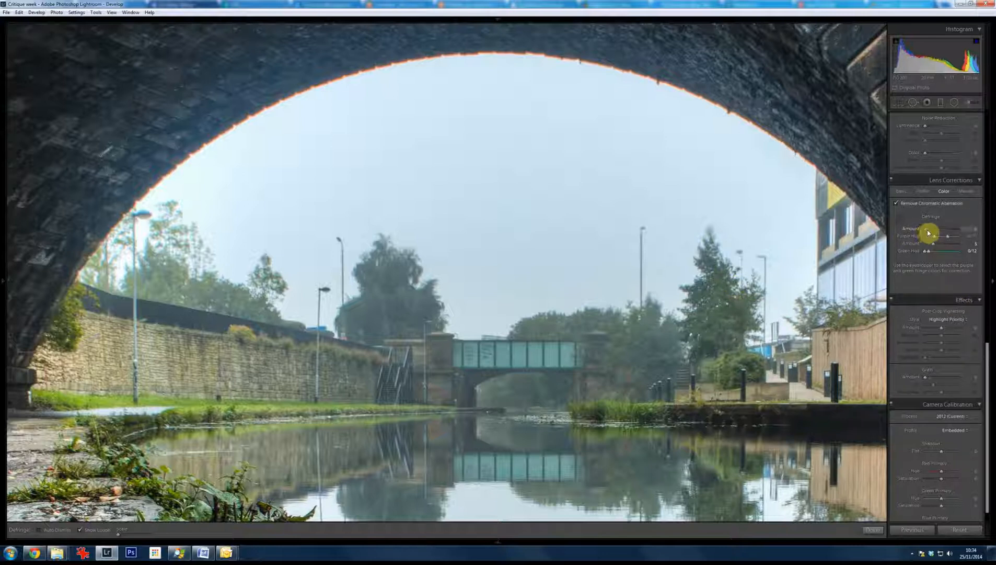
drag(937, 231, 953, 230)
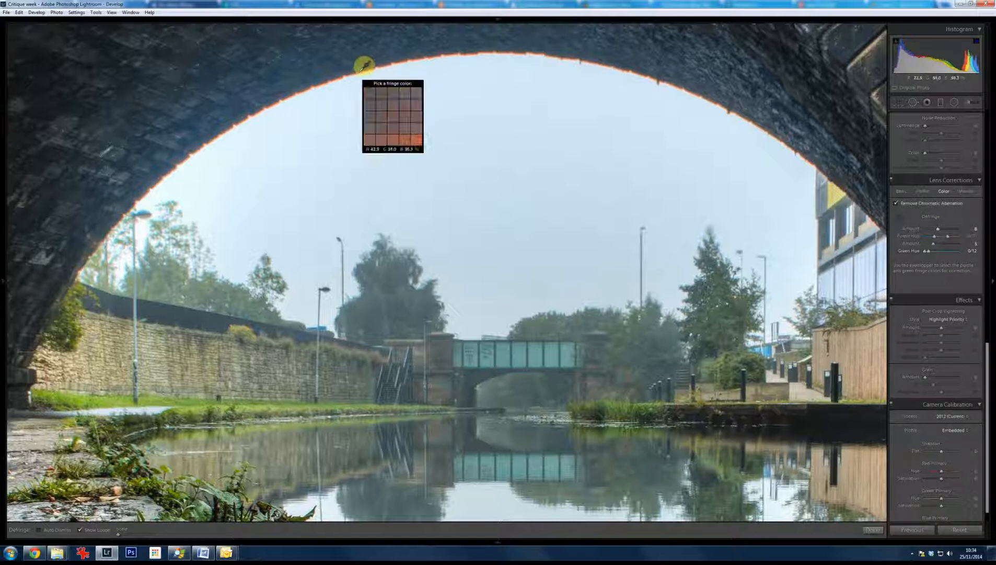
click(276, 99)
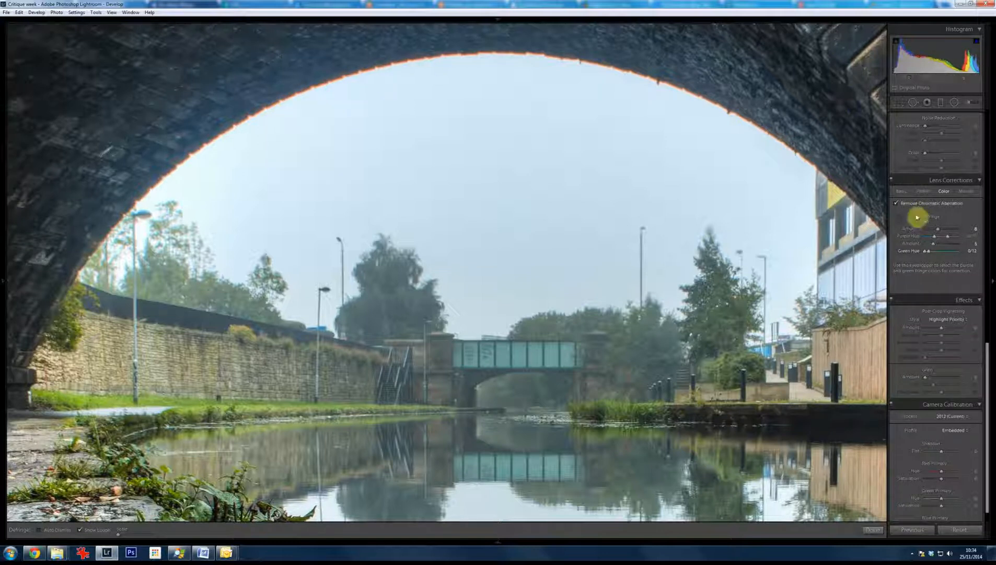
click(899, 221)
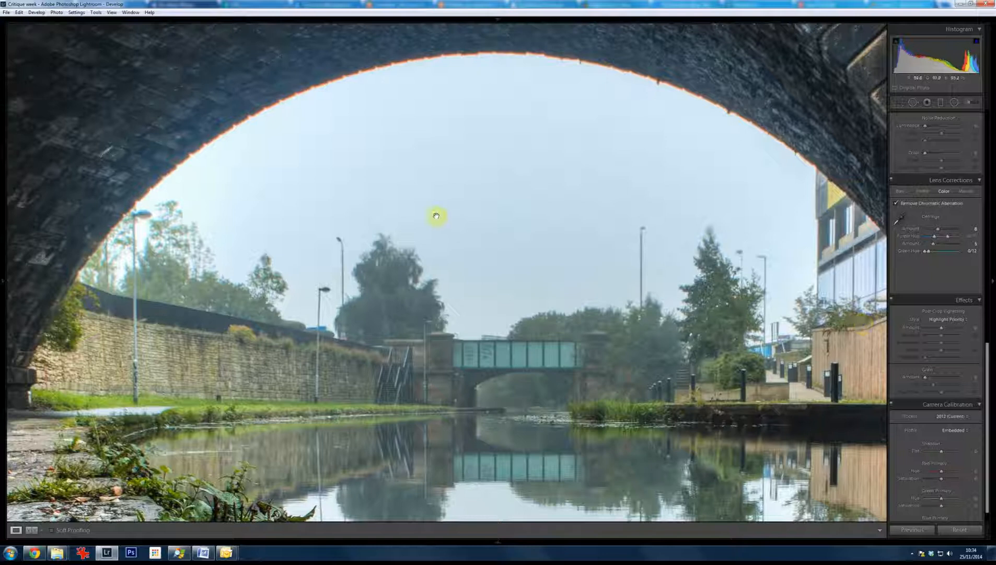
click(422, 193)
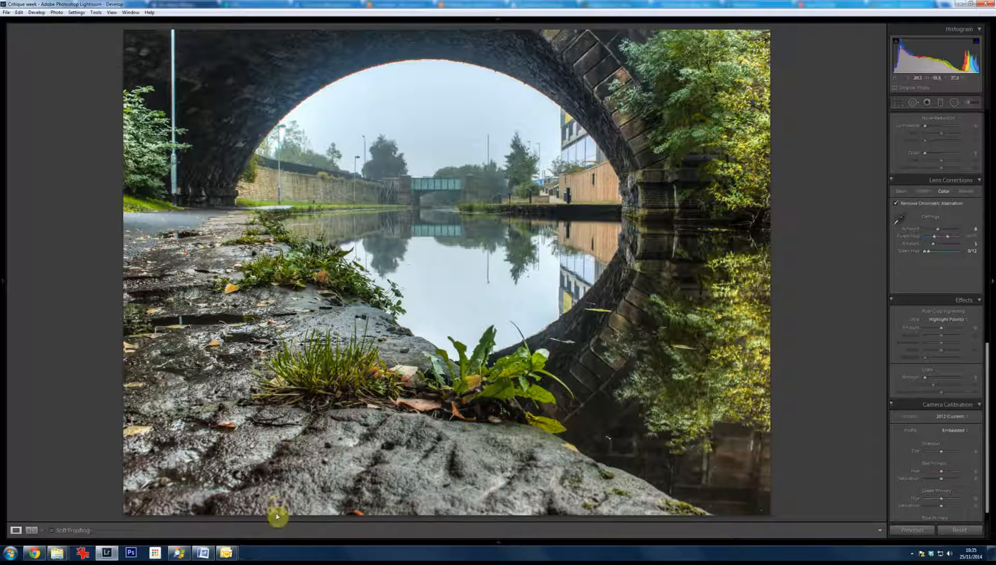
Crop the foreground rock and part of the right-hand foliage off the canal bridge photo, keeping the arch and its reflection
click(900, 105)
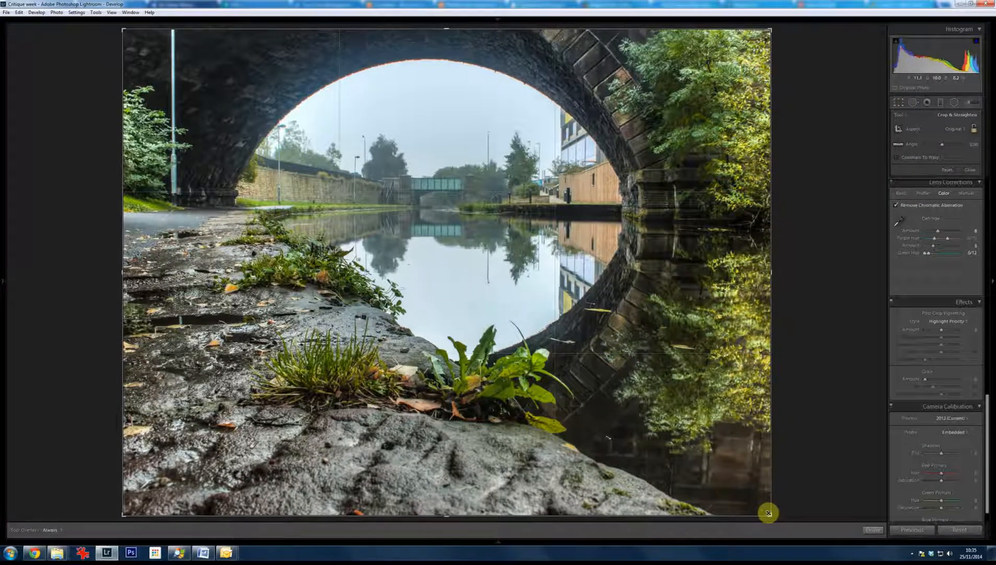
drag(769, 512, 671, 496)
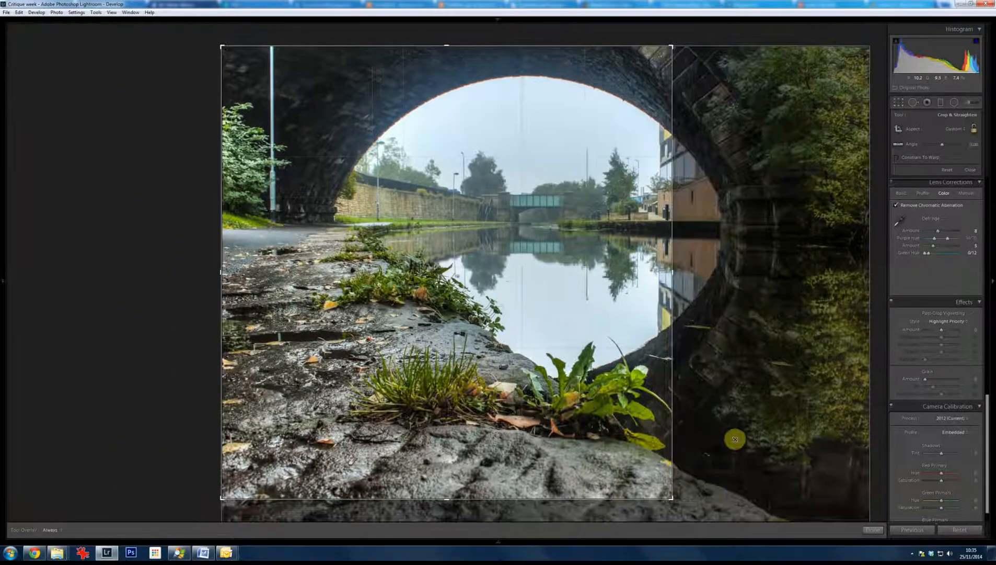
mouse_move(735, 439)
mouse_down()
mouse_move(753, 458)
mouse_move(755, 411)
mouse_move(745, 433)
mouse_up()
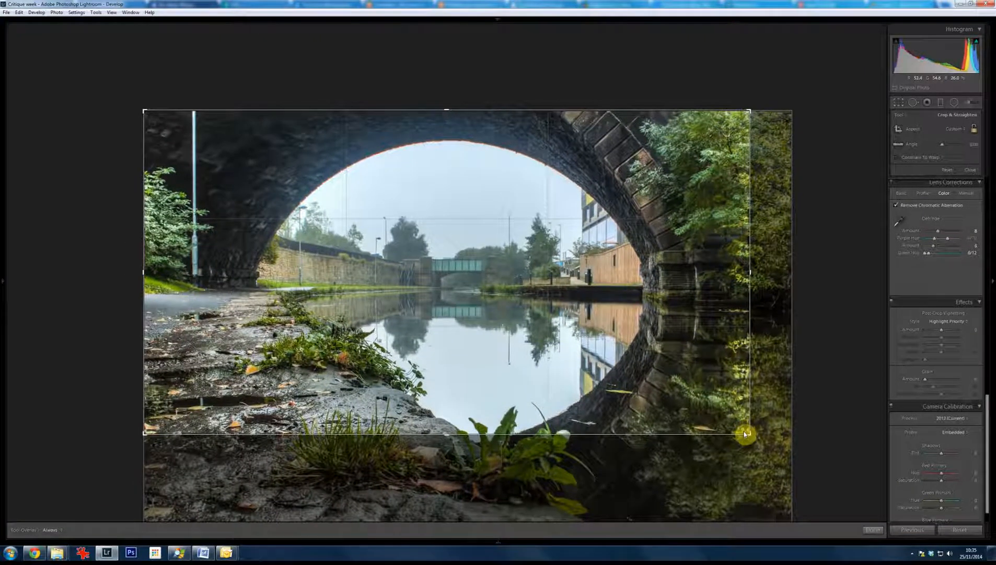
key(Return)
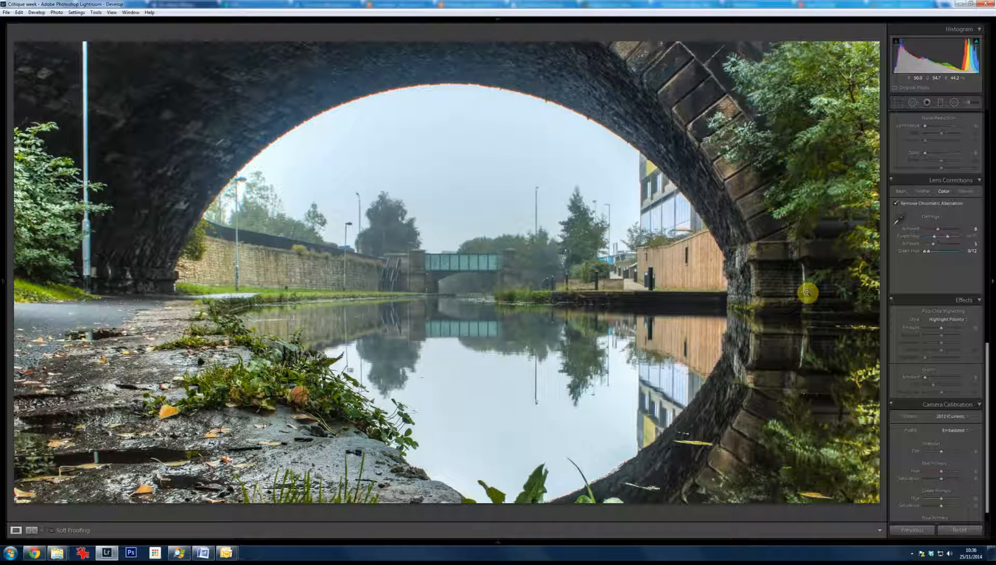
Go to the harbour photo and examine the boats, quayside buildings and reflections at close zoom
key(Right)
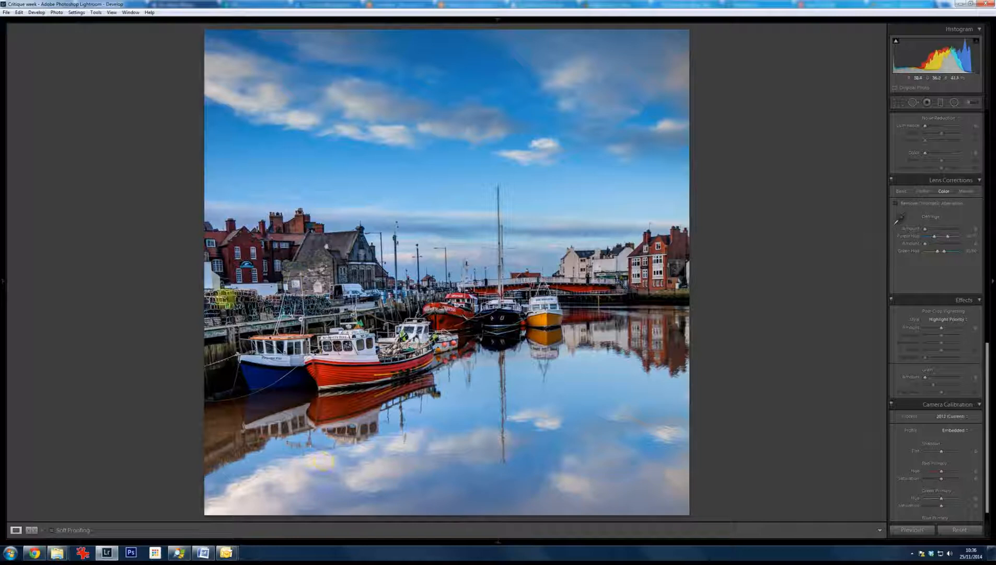
click(251, 309)
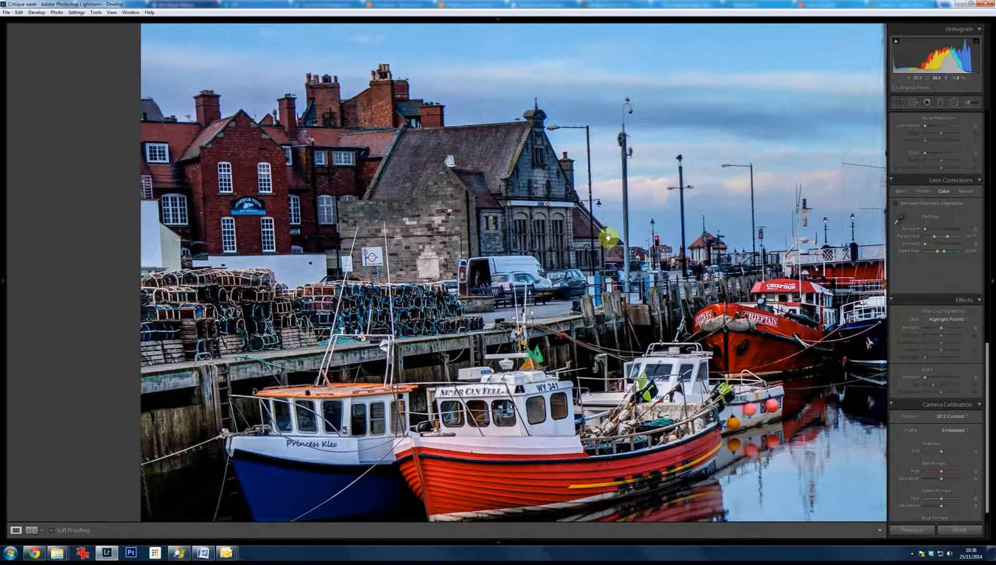
drag(624, 250, 442, 251)
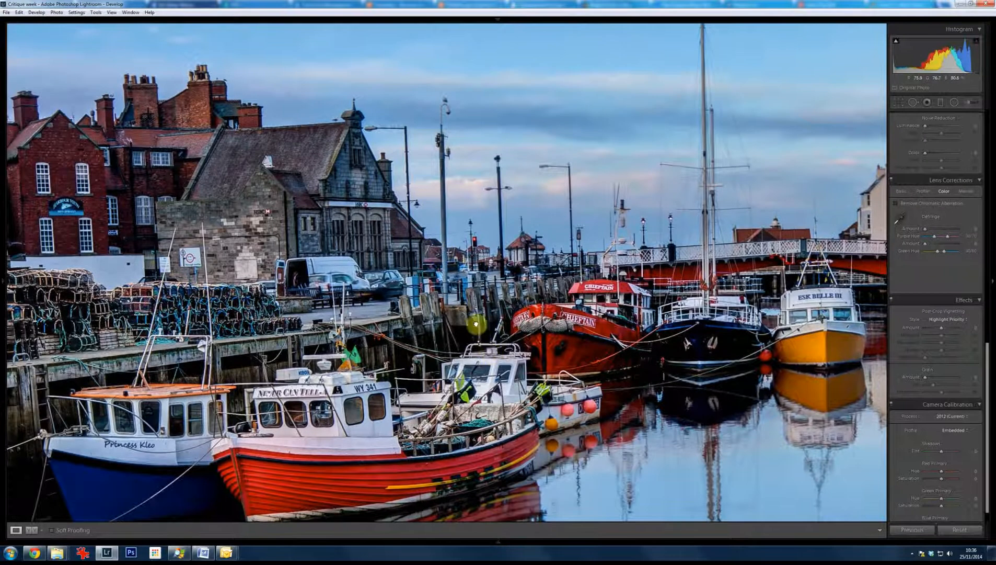
drag(477, 324, 441, 276)
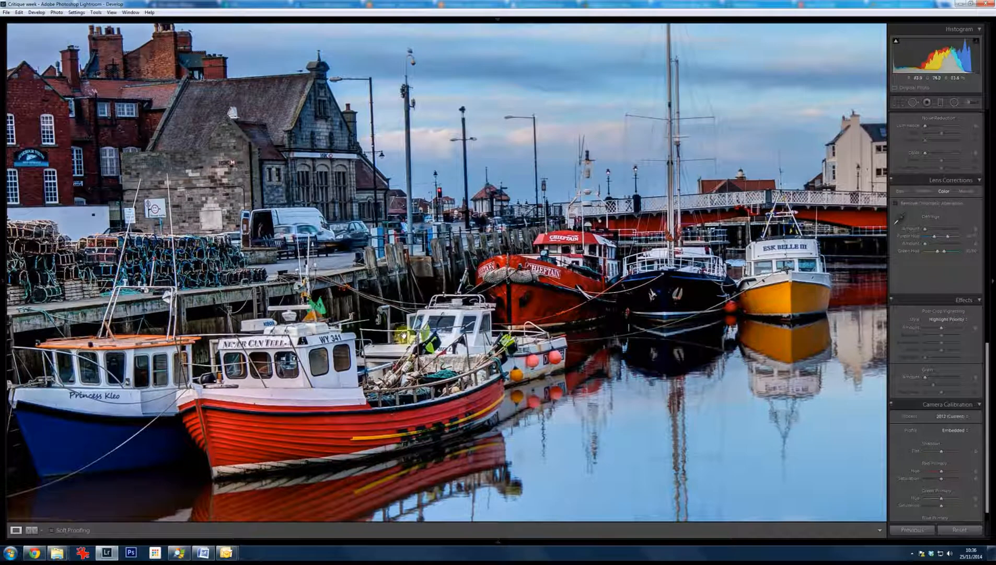
drag(409, 350, 339, 251)
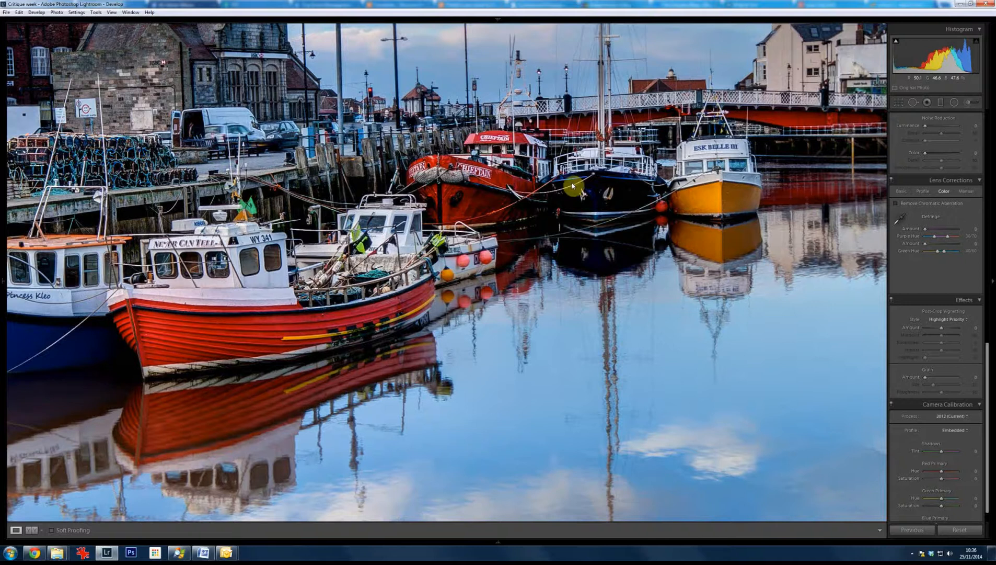
drag(573, 196, 487, 267)
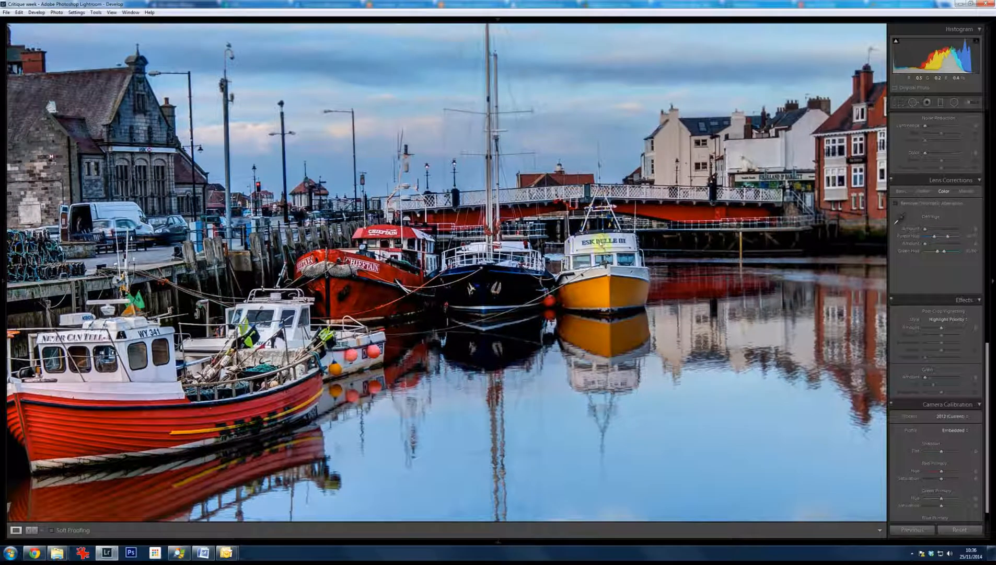
click(609, 282)
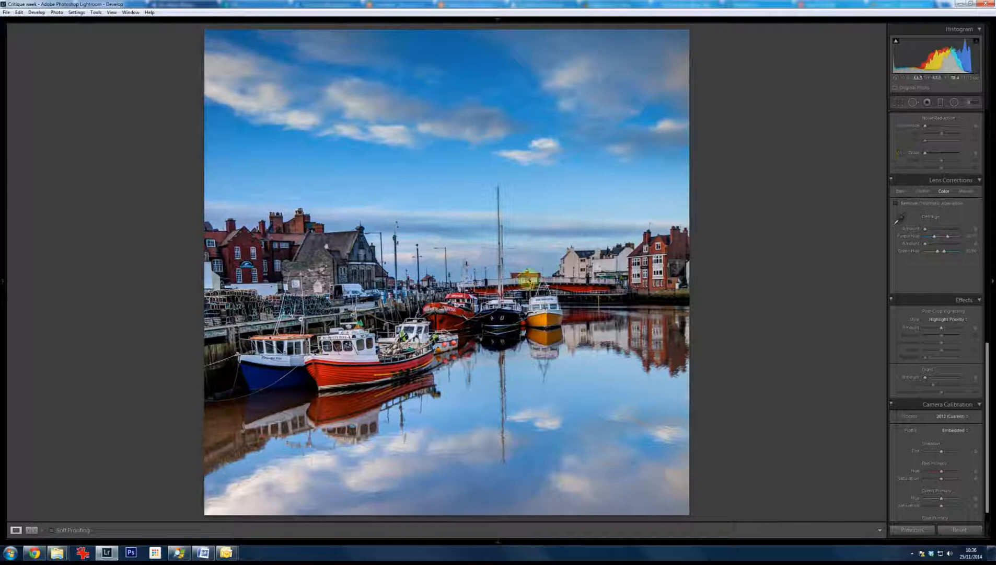
Straighten the harbour photo along the central boat's mast and its reflection, and apply the crop
click(898, 102)
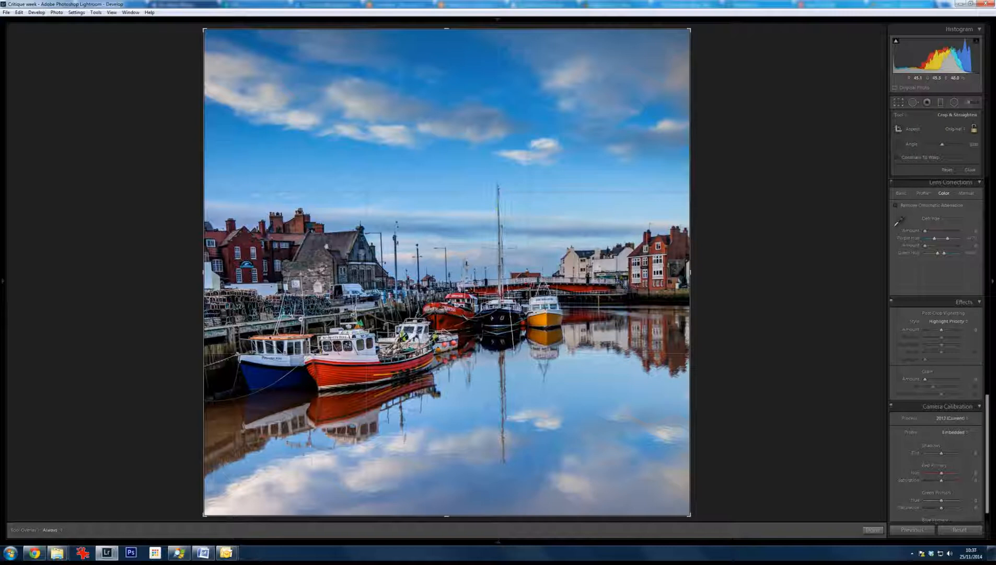
mouse_move(498, 187)
mouse_down()
mouse_move(513, 517)
mouse_move(496, 519)
mouse_move(506, 520)
mouse_up()
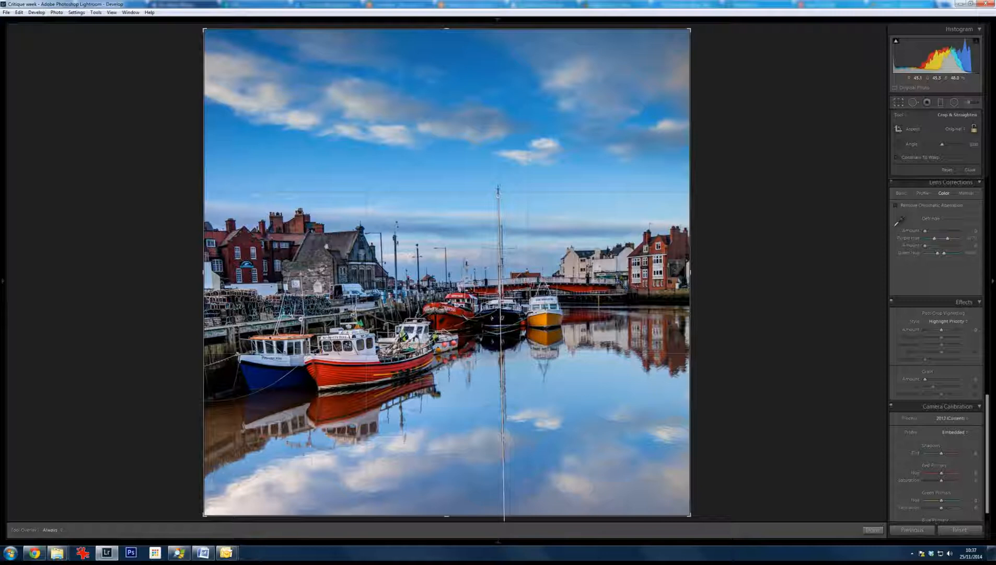
drag(509, 542, 507, 540)
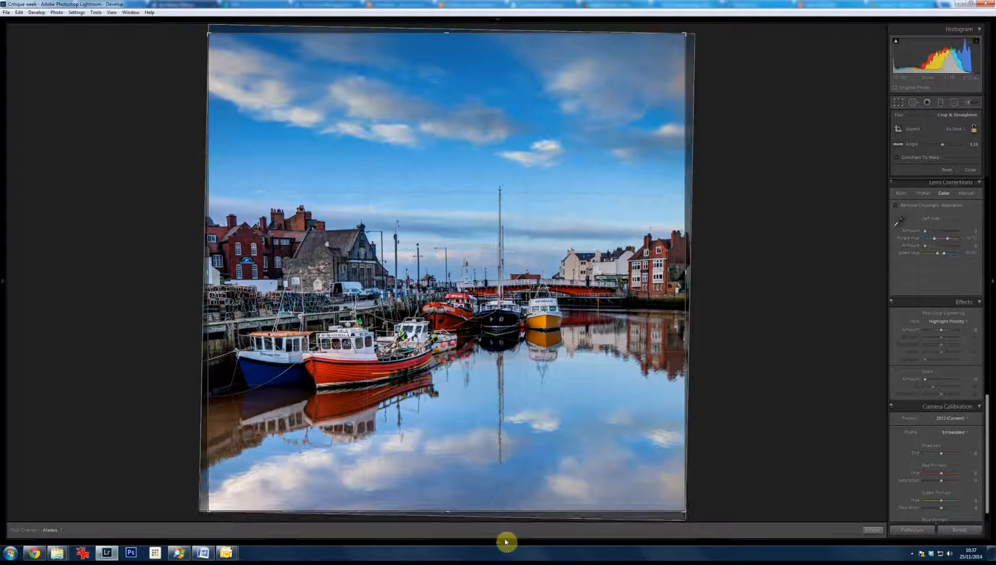
mouse_move(507, 540)
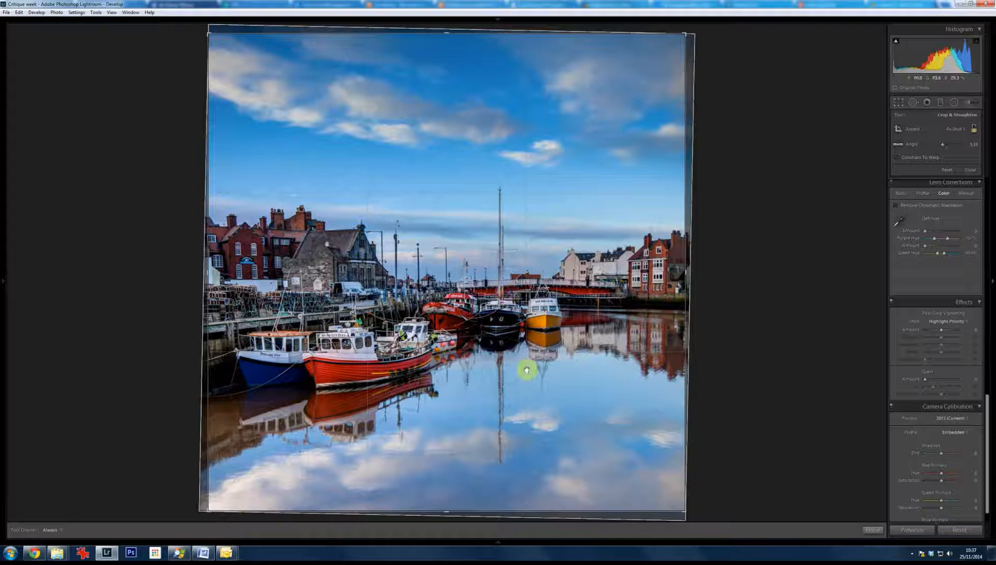
click(871, 529)
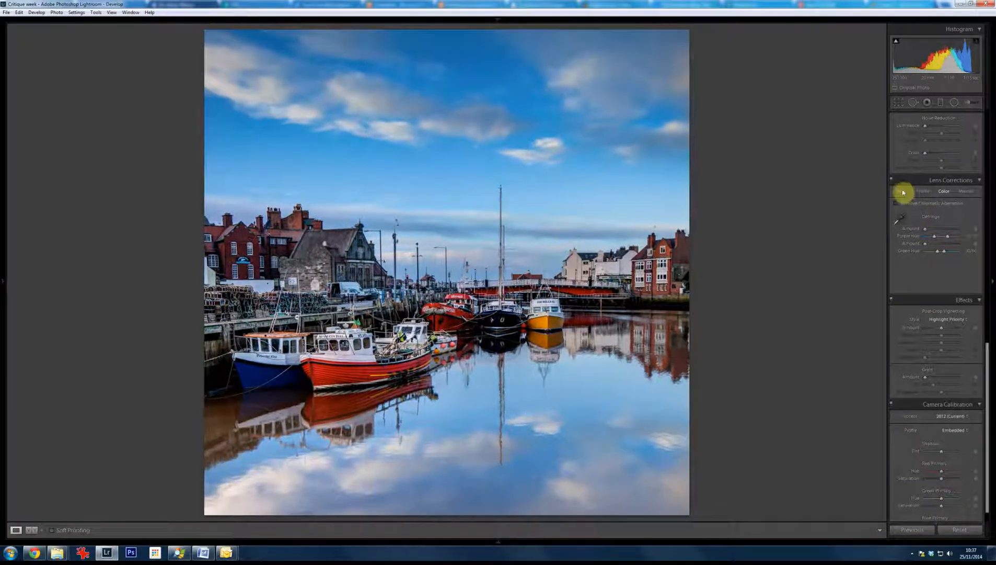
Apply an Upright perspective correction to the harbour photo and check its crop frame
click(903, 192)
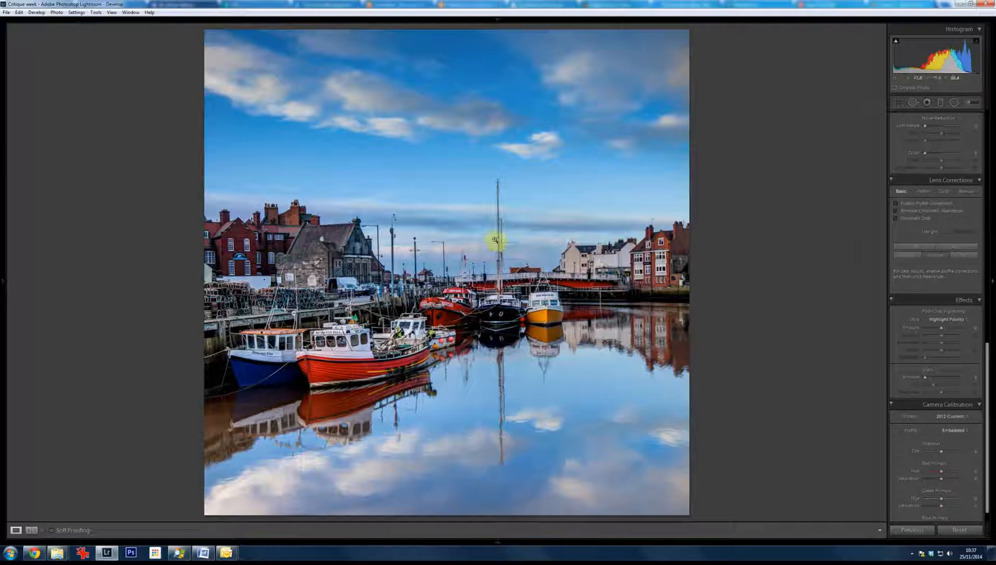
click(899, 102)
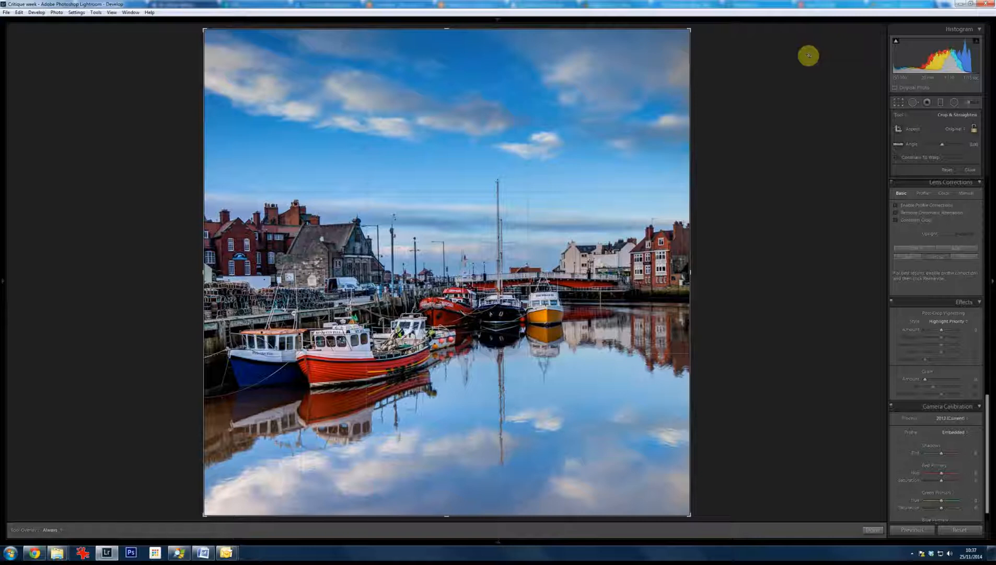
click(969, 170)
Set the harbour photo's Shadows to +36, Whites to +26, Blacks to -26 and Saturation to -36
scroll(950, 202, up, 10)
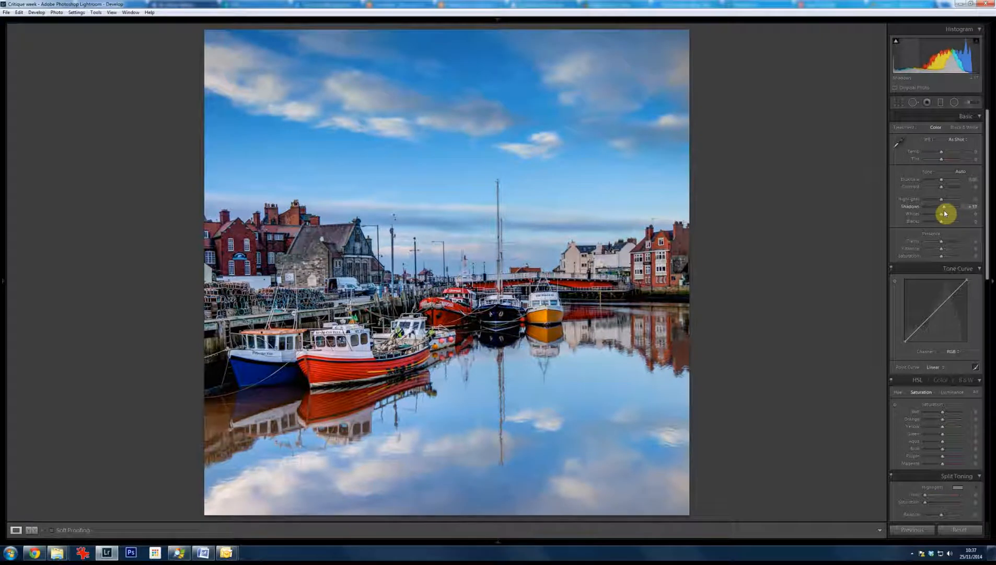
drag(948, 213, 950, 214)
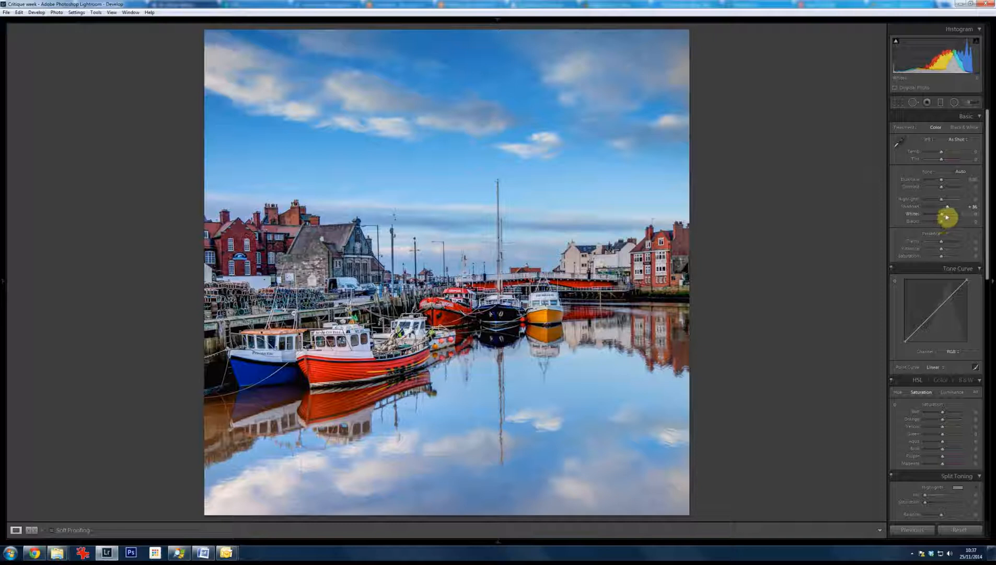
drag(947, 216, 947, 217)
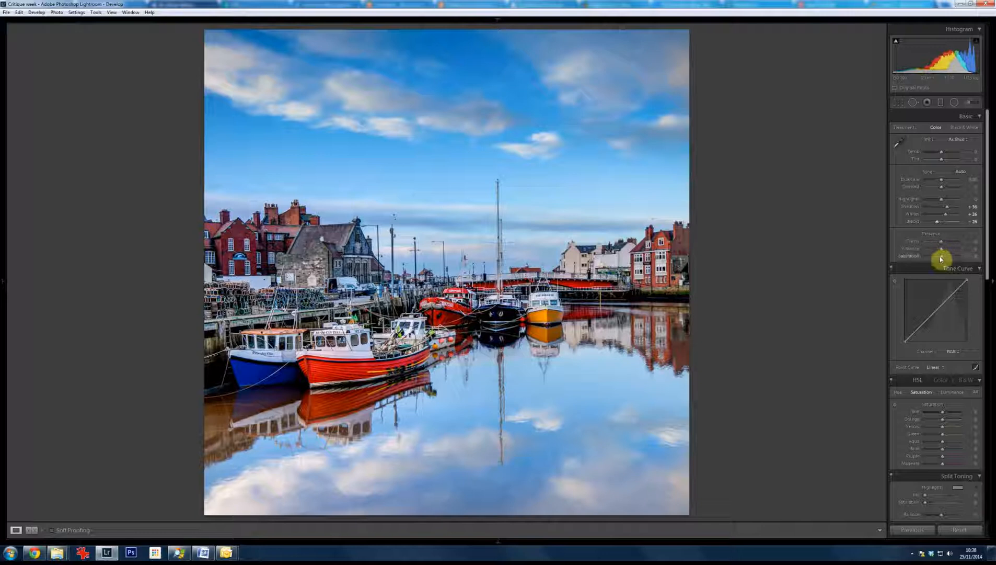
drag(938, 259, 936, 262)
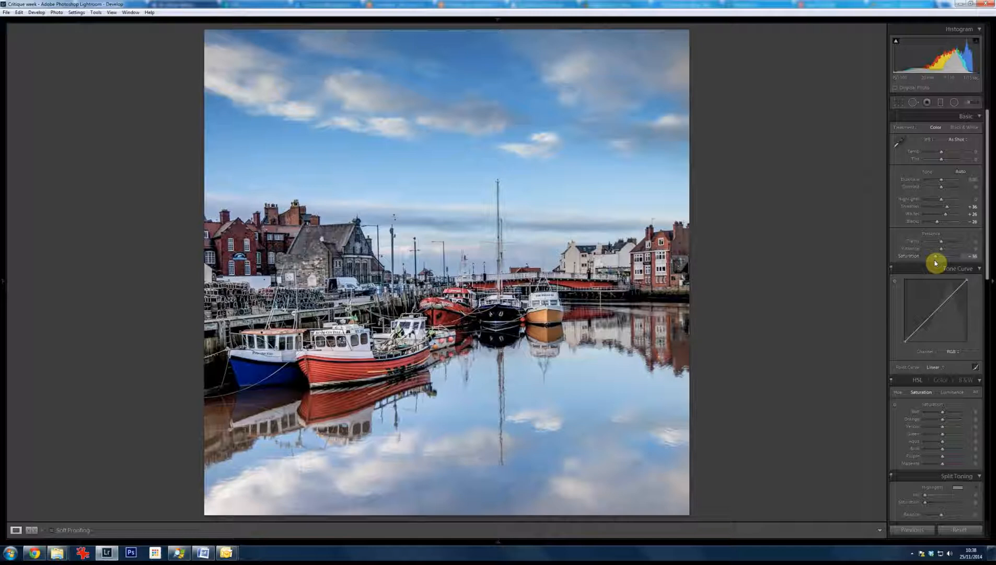
Create a virtual copy of the colour-edited harbour photo
mouse_move(496, 550)
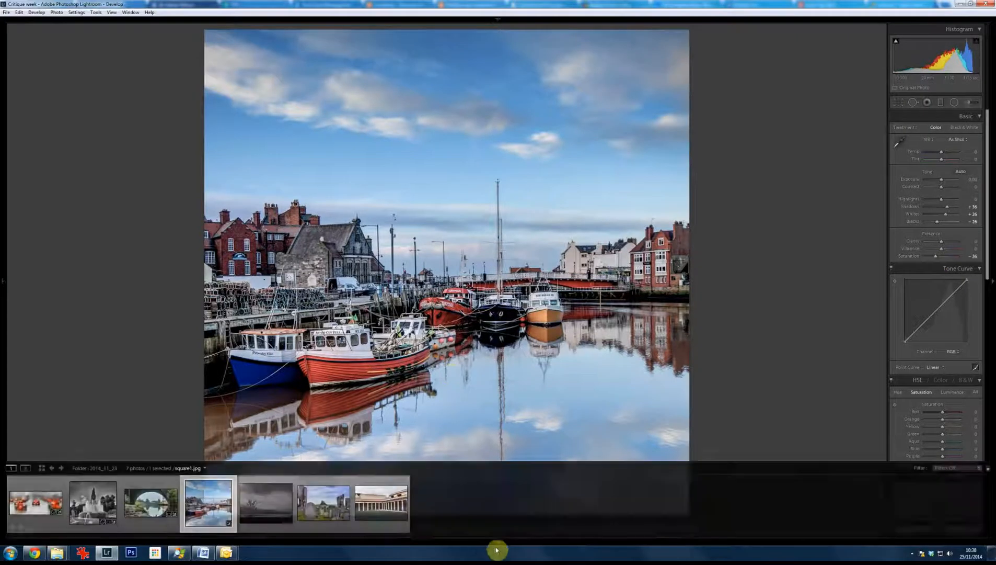
right_click(237, 507)
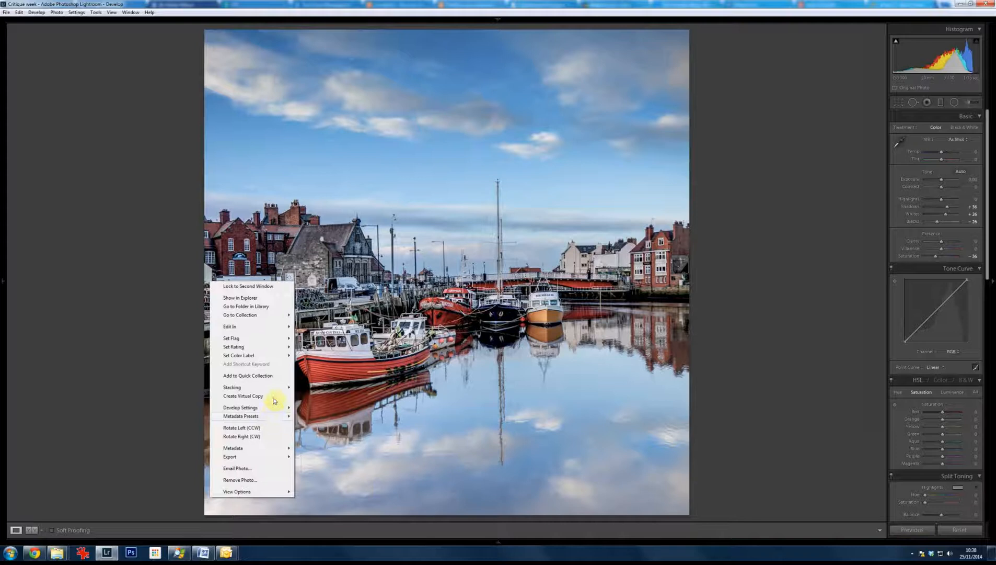
click(274, 397)
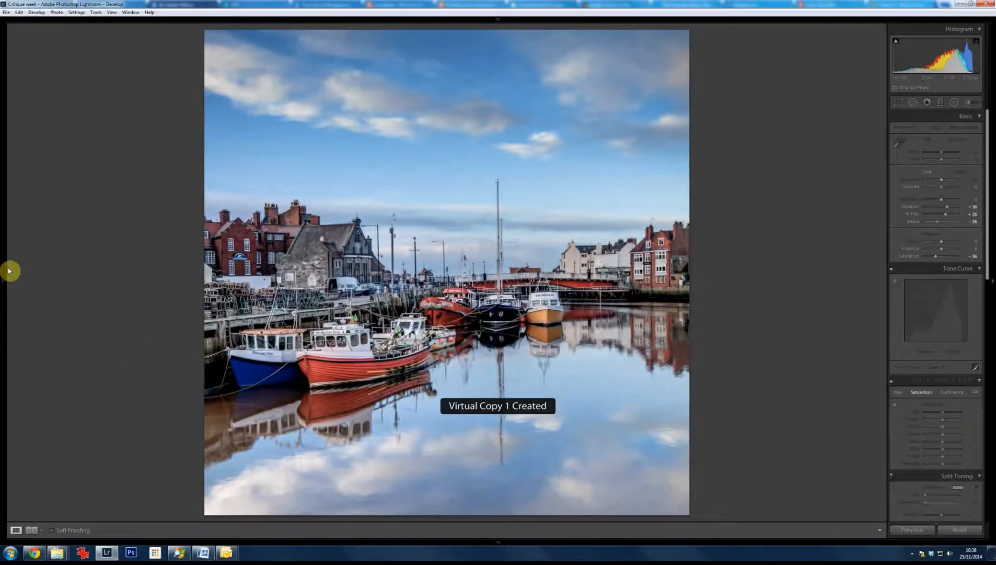
Apply the Red Hi-Contrast Filter black-and-white preset to the harbour copy and set Blue in its B&W mix to -22
mouse_move(4, 285)
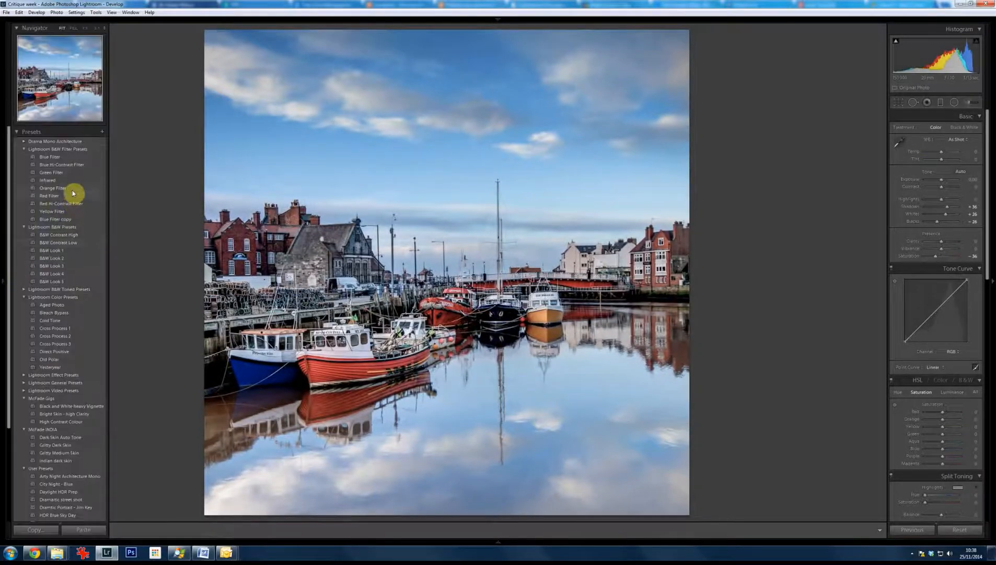
click(76, 204)
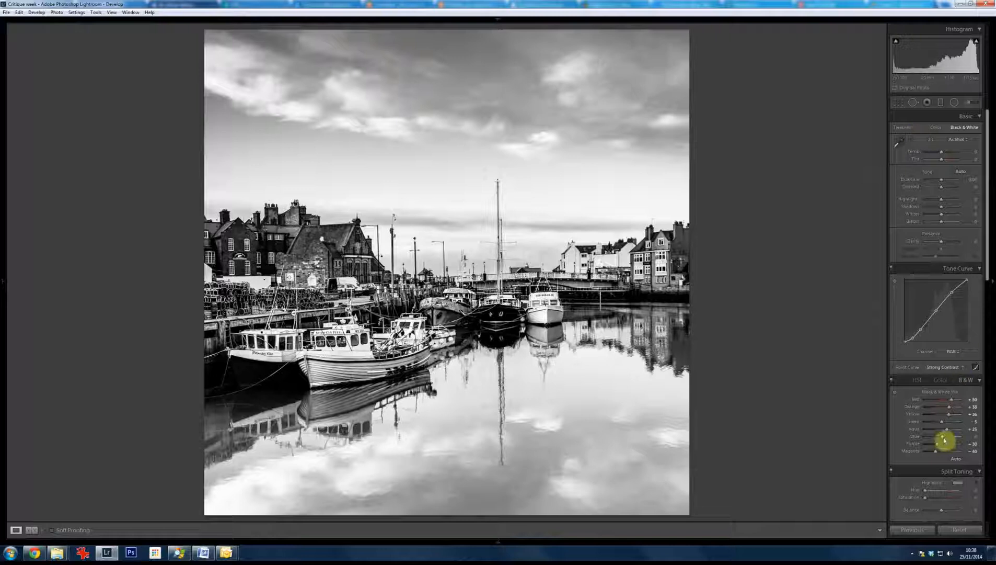
drag(939, 442, 941, 442)
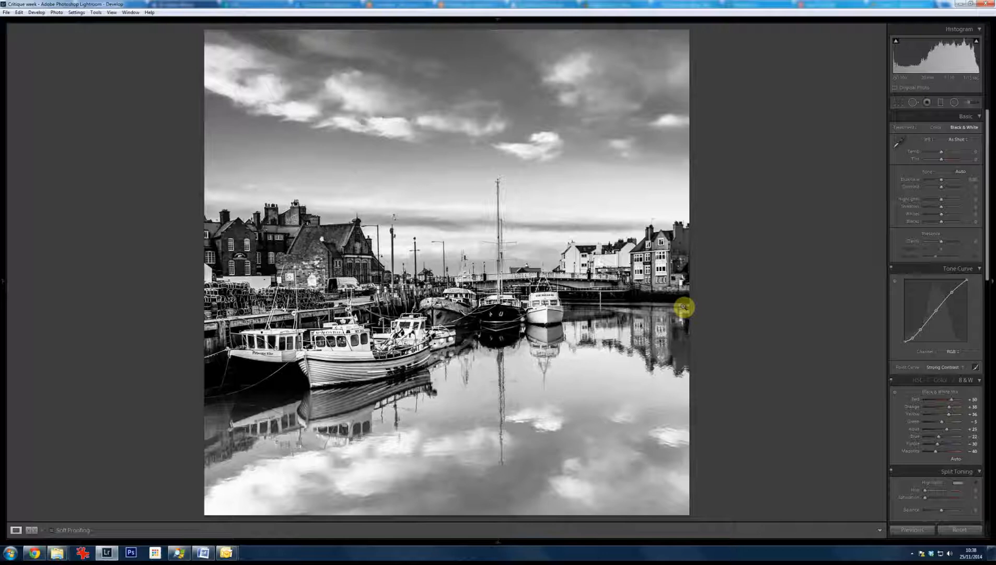
Go to the dark lake photo with the lone tree and raise its Whites to +81
key(Right)
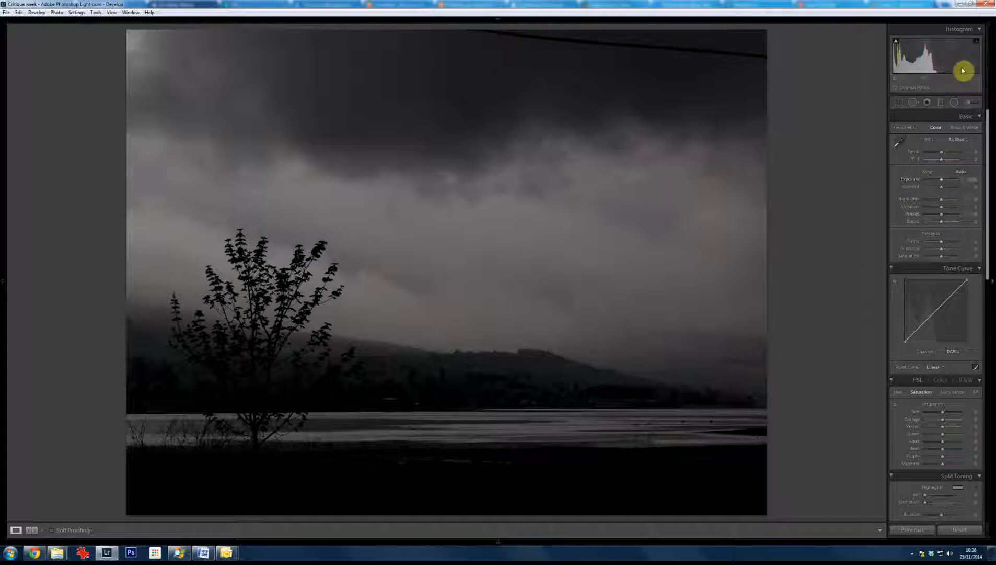
drag(943, 217, 955, 217)
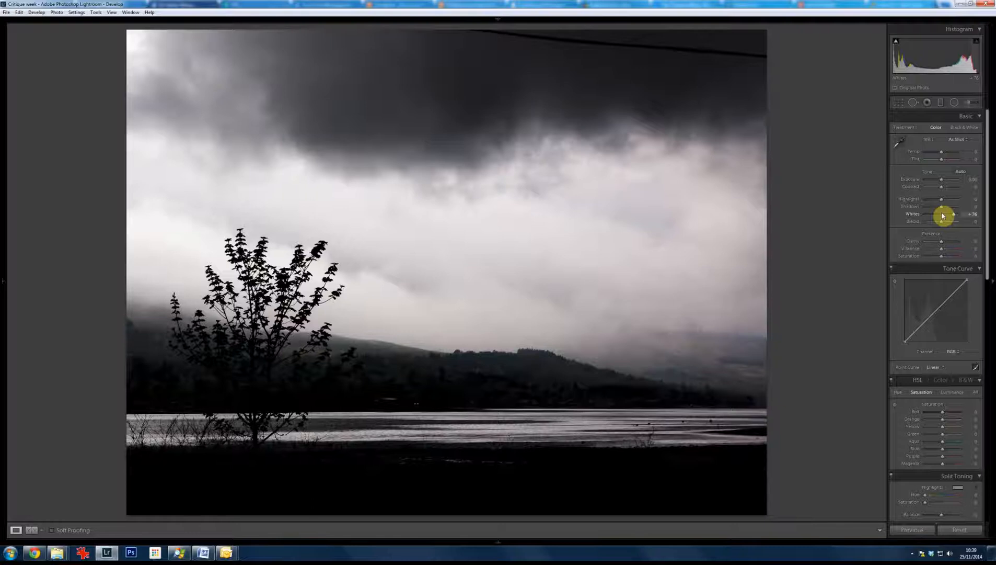
drag(943, 215, 957, 218)
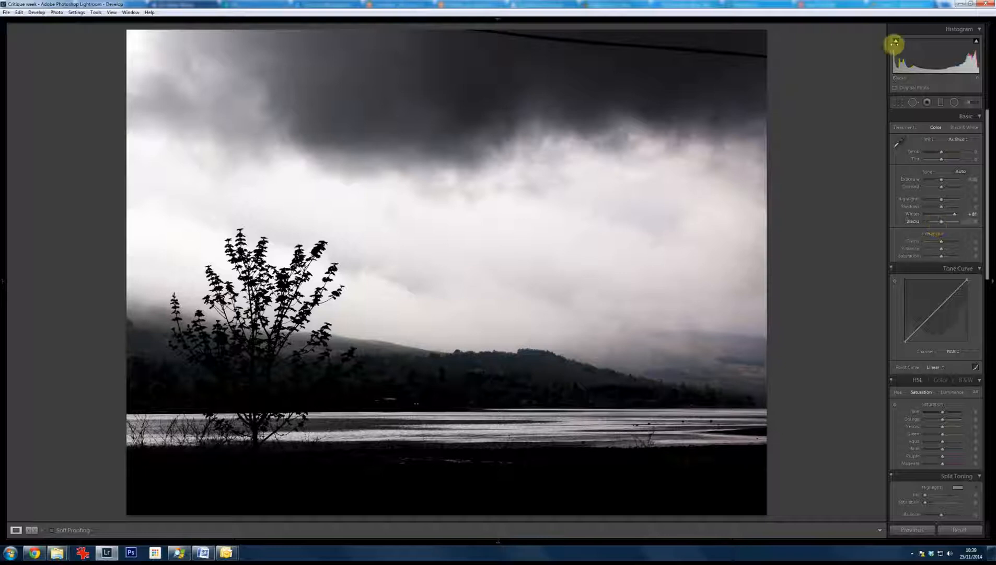
Using the shadow and highlight clipping overlays as a guide, set the lake photo's Clarity to +19 and Whites to +76
click(896, 42)
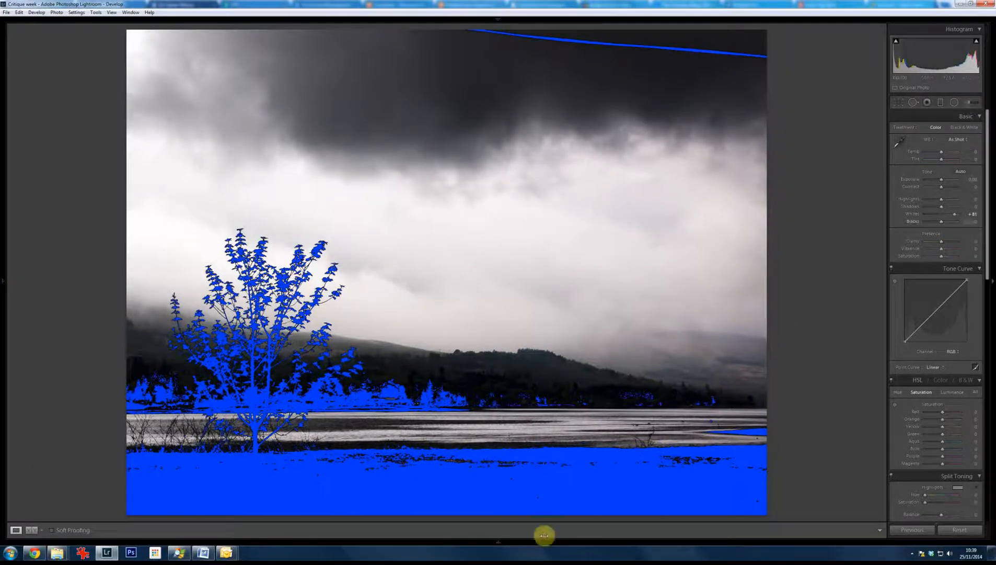
key(j)
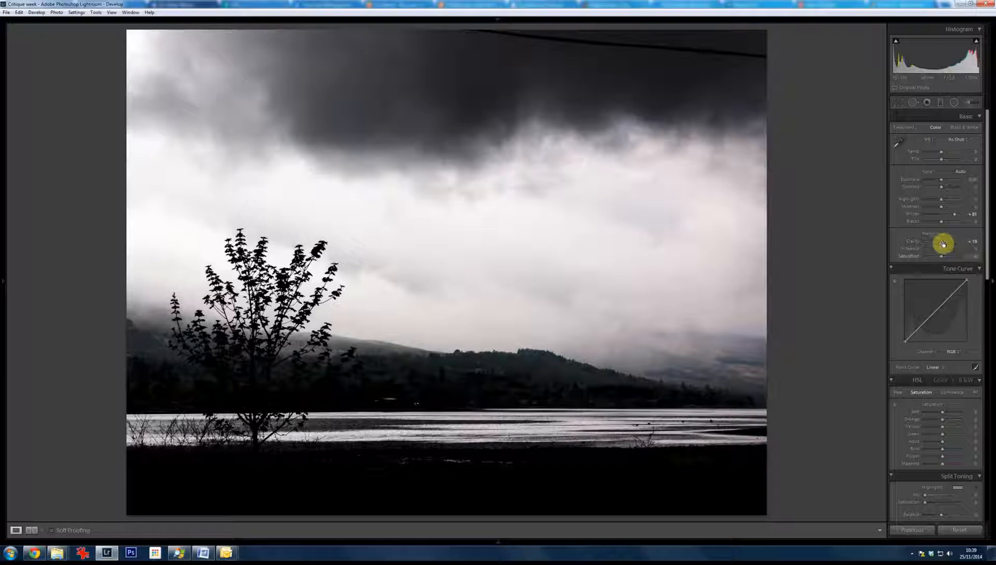
click(978, 42)
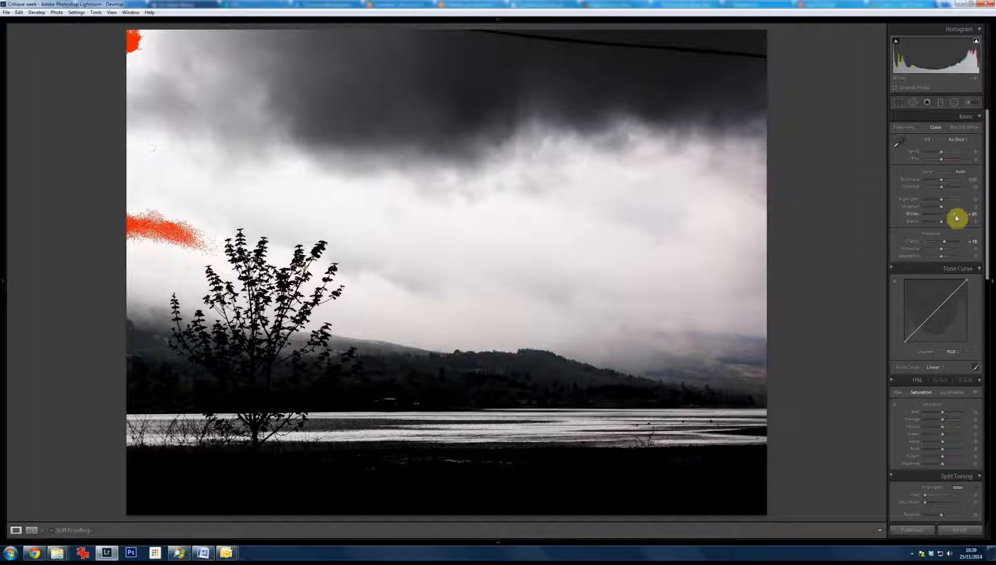
drag(956, 217, 953, 218)
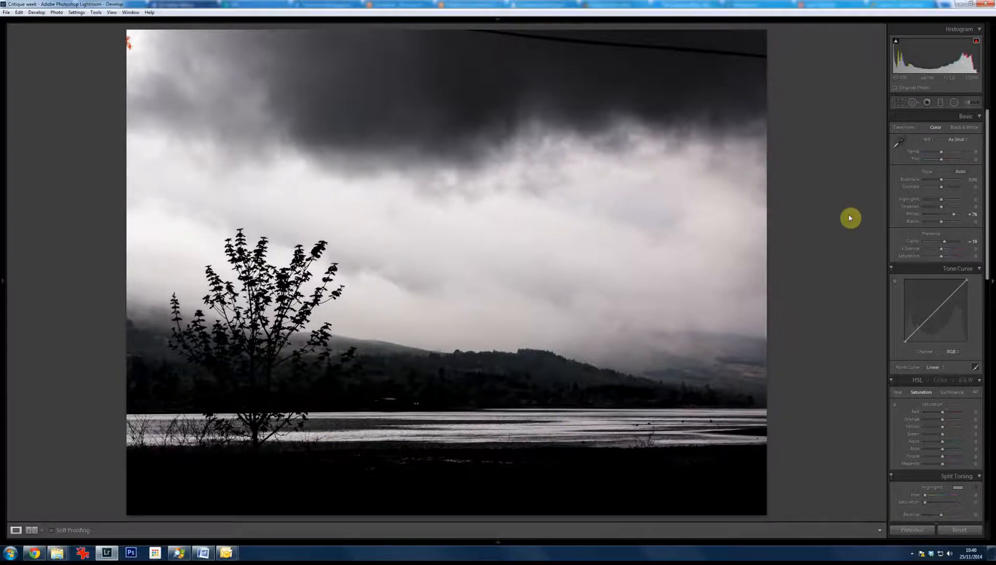
Heal out the overhead cable crossing the lake photo's dark sky with a Spot Removal stroke
click(914, 106)
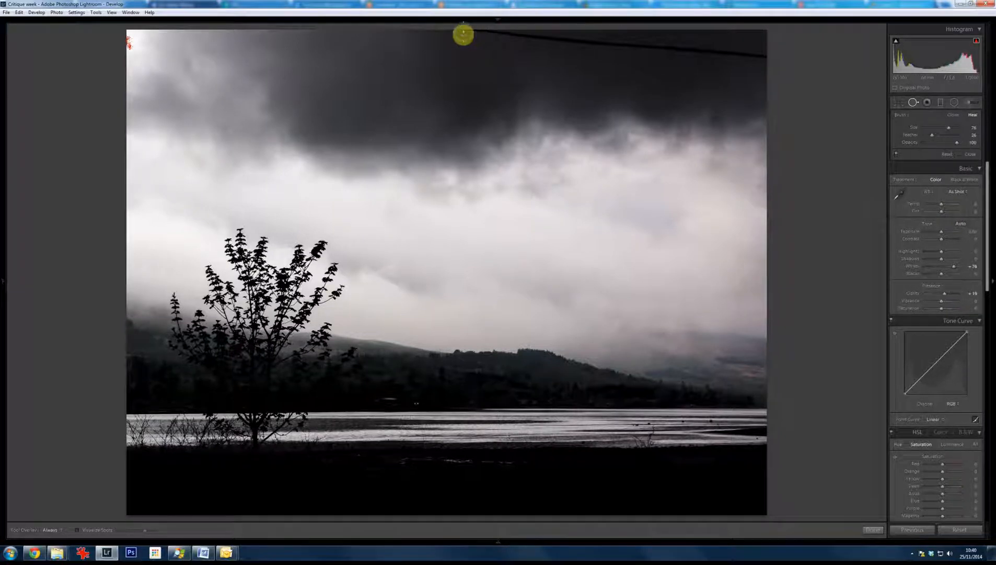
mouse_move(463, 35)
mouse_down()
mouse_move(505, 28)
mouse_move(773, 57)
mouse_move(794, 78)
mouse_up()
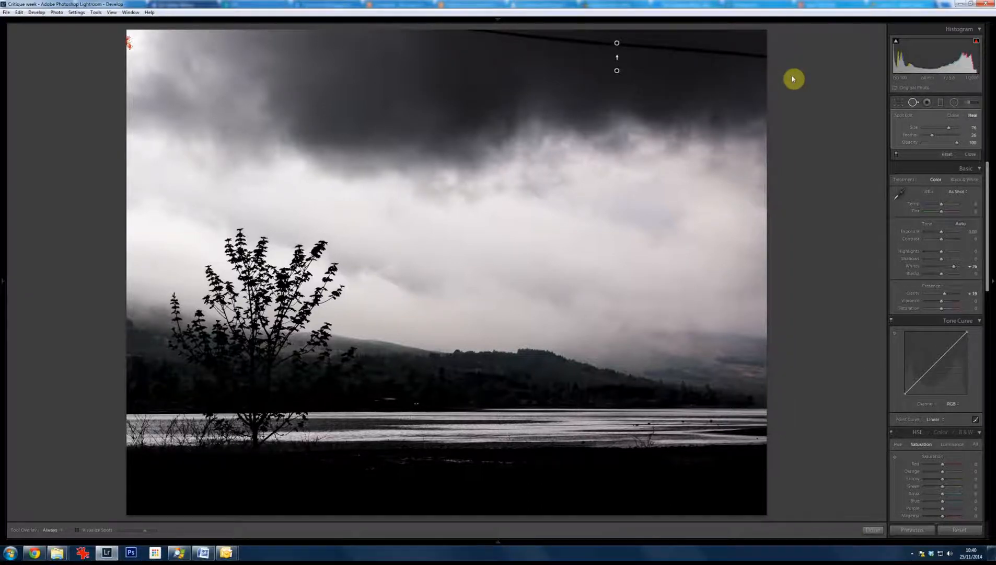
click(872, 531)
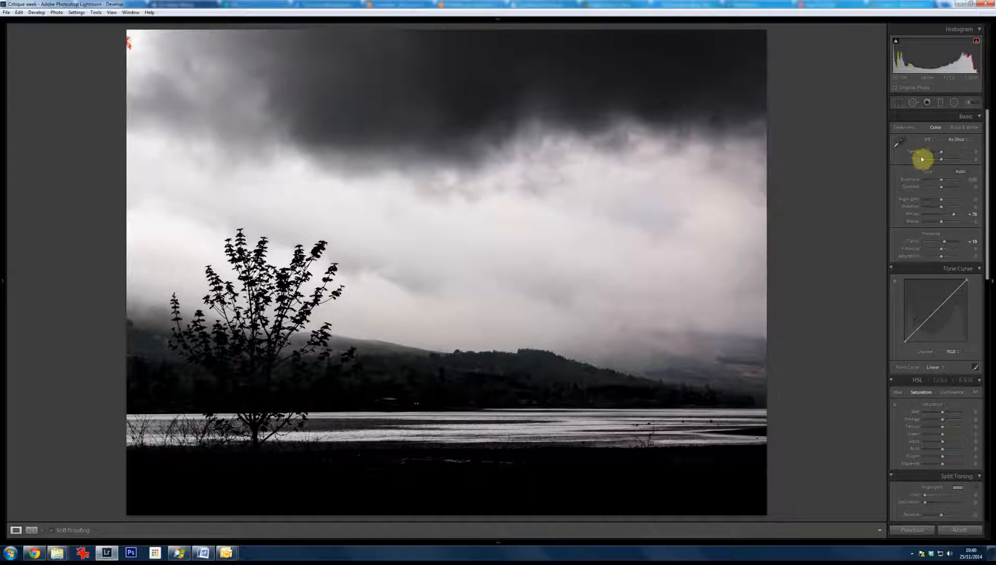
Add a graduated filter affecting the lower part of the lake photo, with its transition centred on the hillside
click(940, 102)
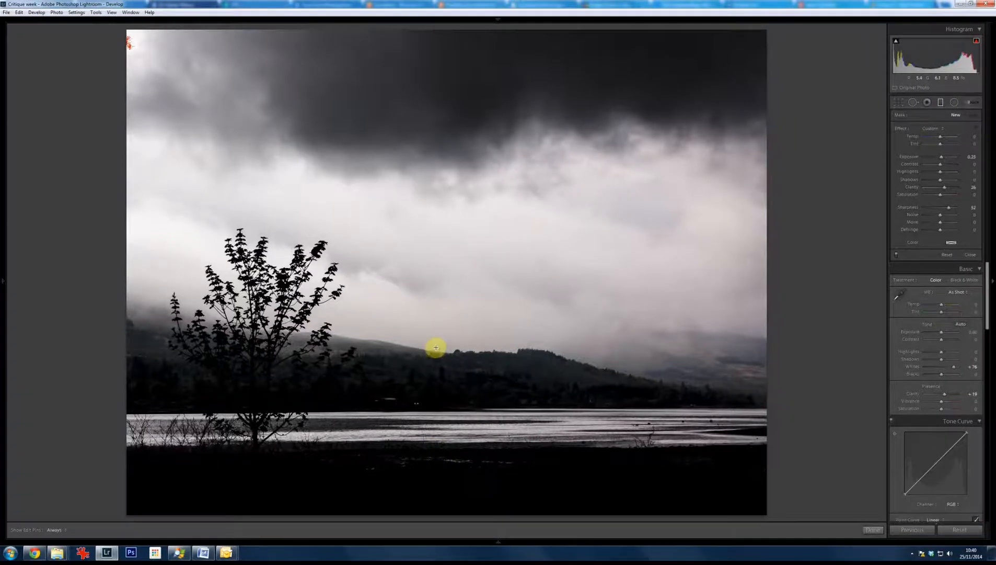
drag(436, 347, 440, 284)
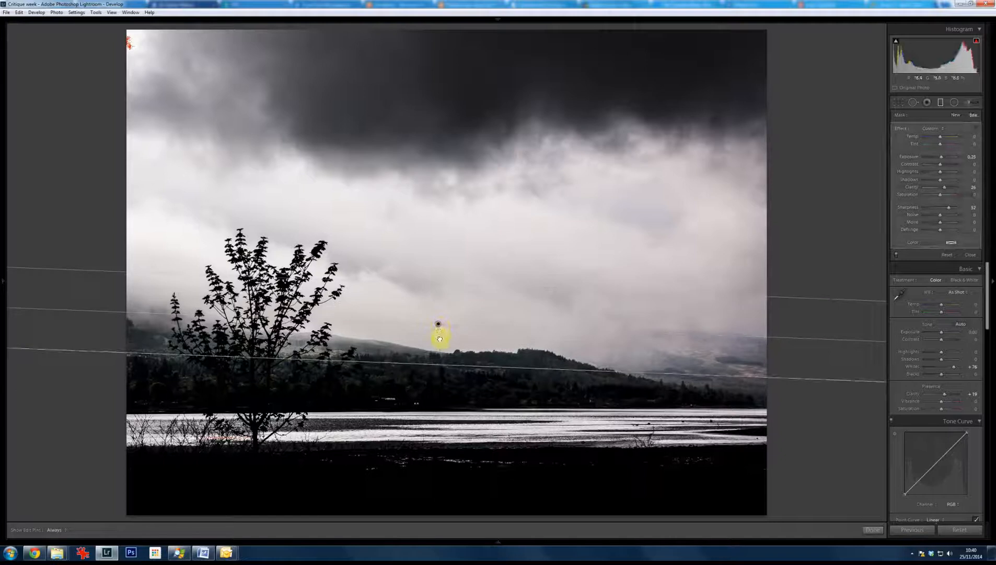
drag(440, 339, 440, 339)
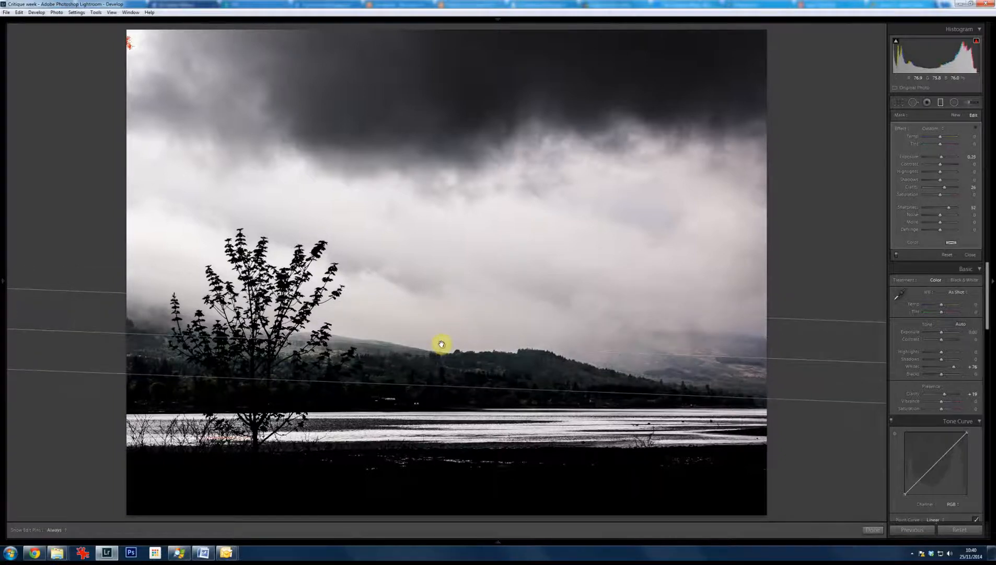
Set the graduated filter's effect to Dodge (Lighten) with Shadows at 63, and inspect the hillside trees at close zoom
click(943, 129)
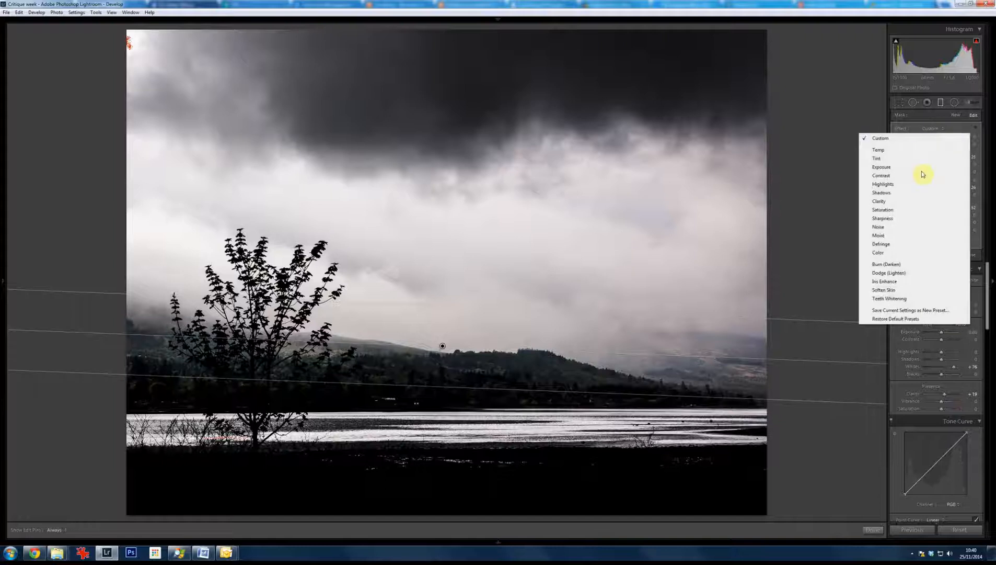
click(904, 272)
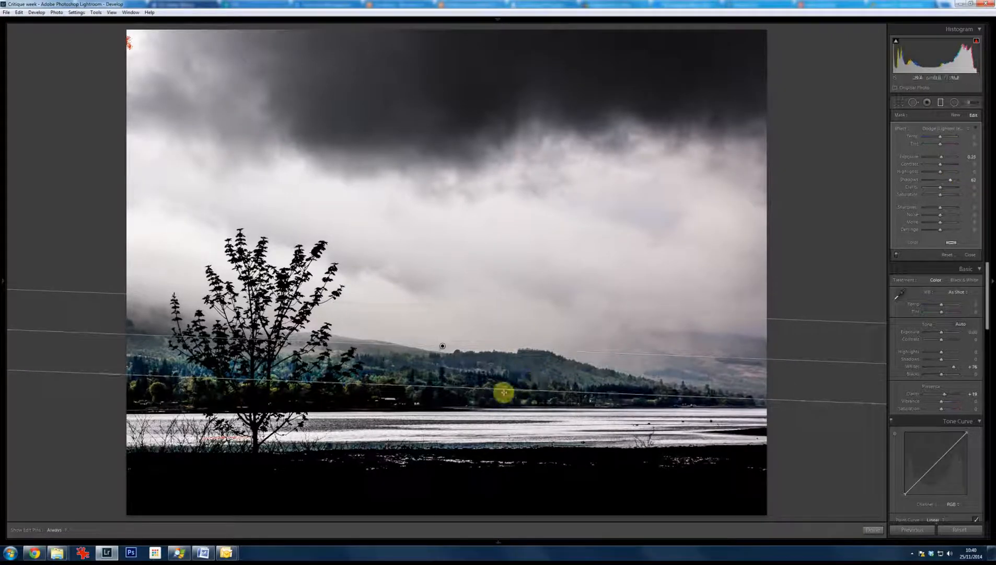
click(873, 530)
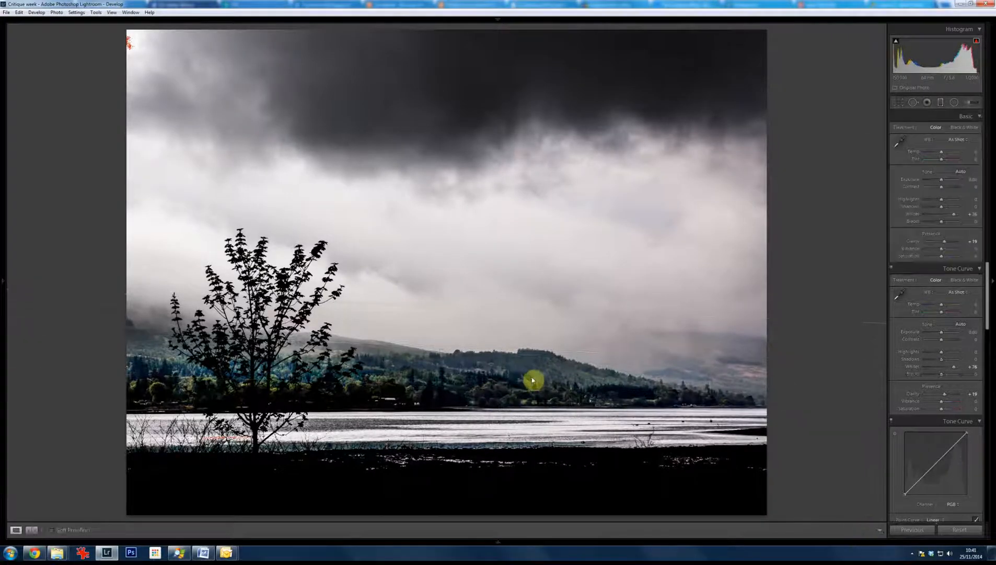
click(403, 387)
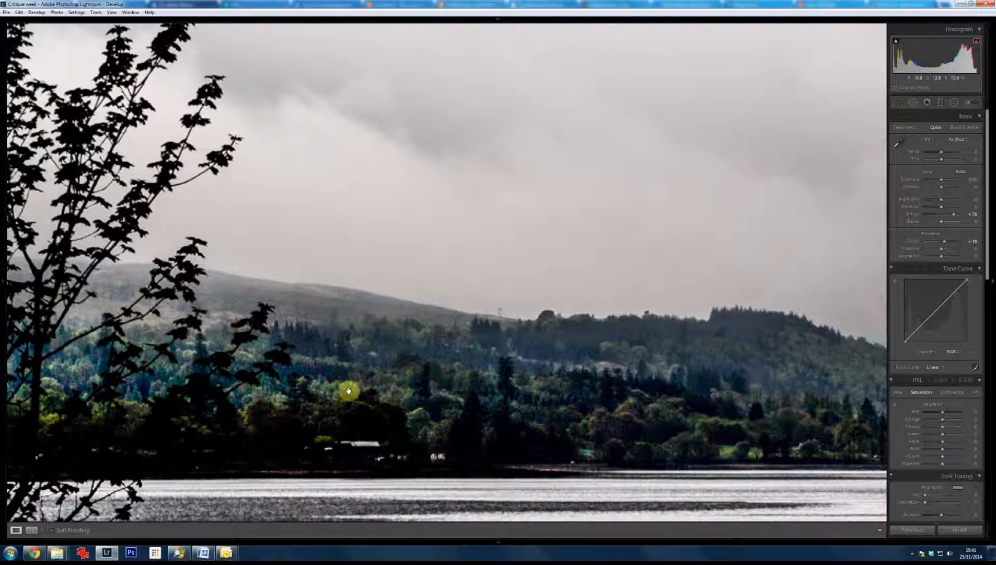
click(411, 343)
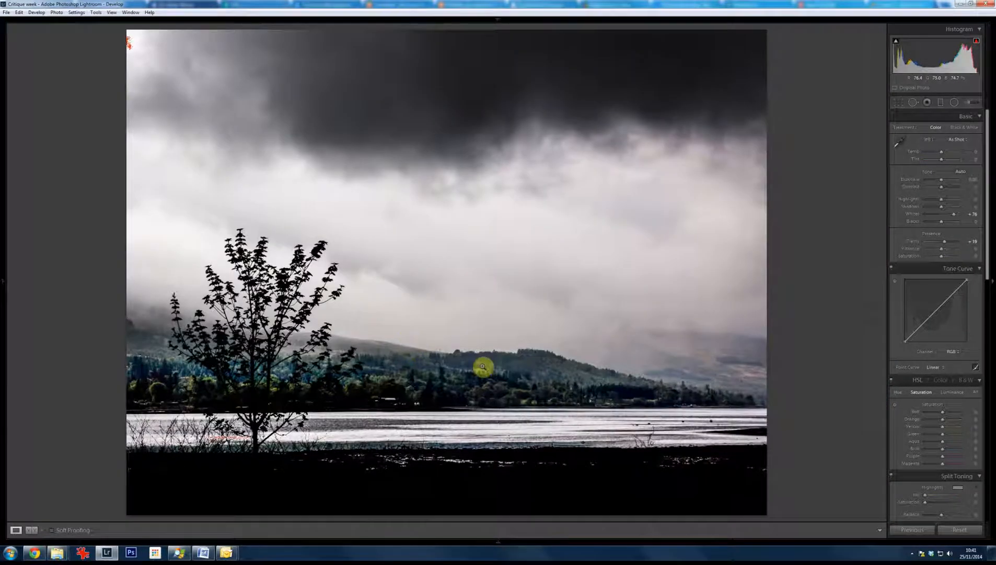
Move to the graveyard photo and examine its headstones, ruined arch tower and sky for focus at close zoom
key(Right)
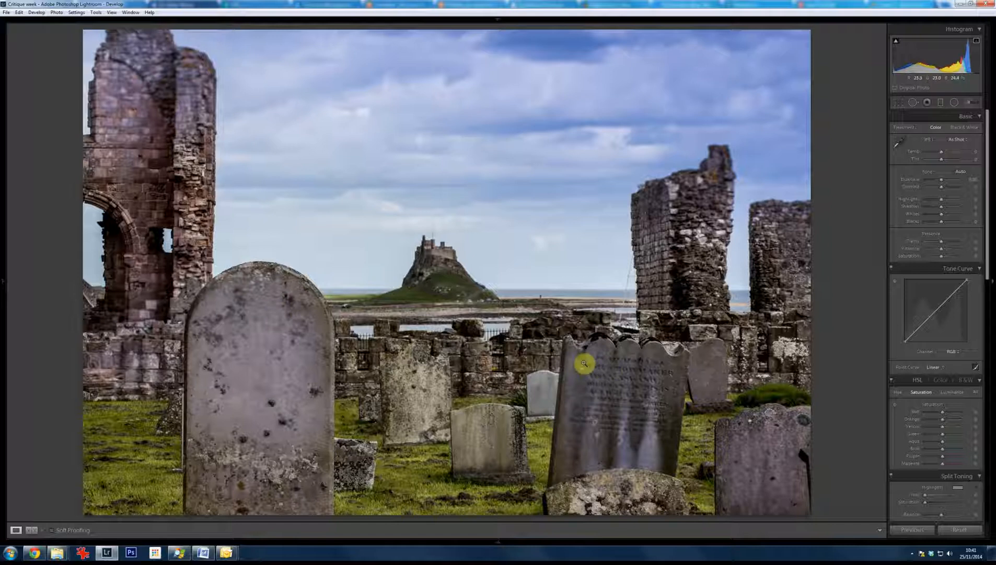
click(585, 402)
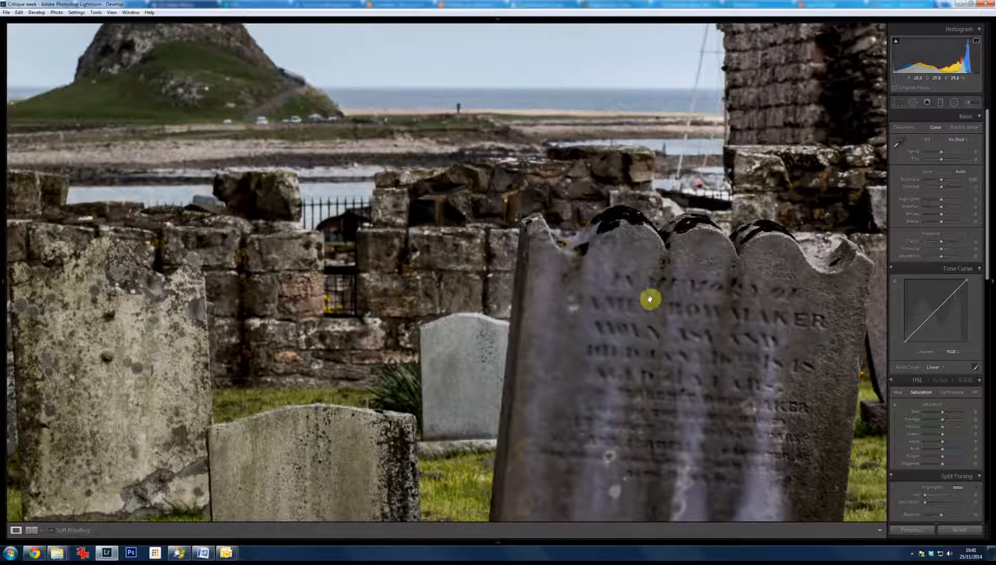
drag(526, 250, 552, 232)
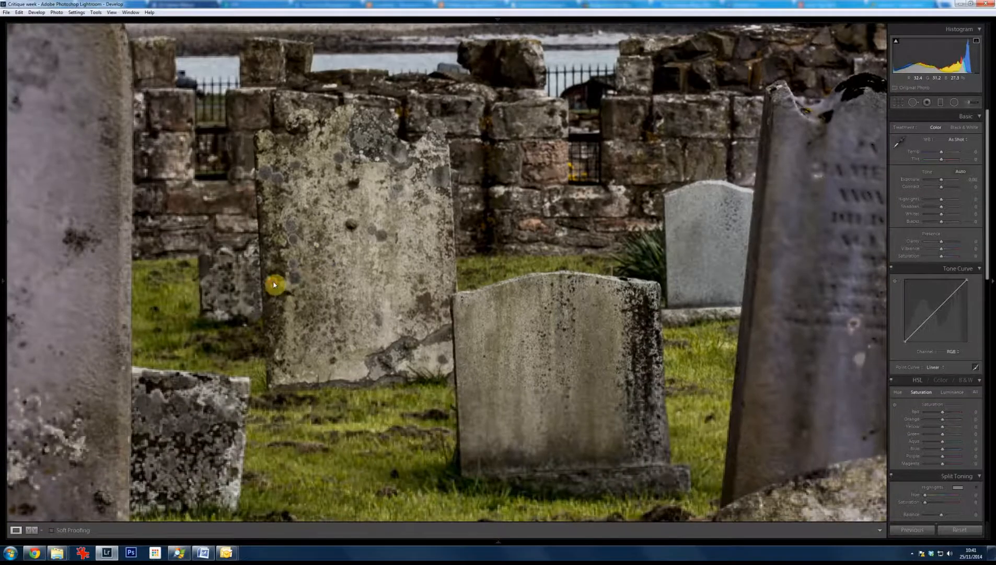
drag(274, 285, 557, 152)
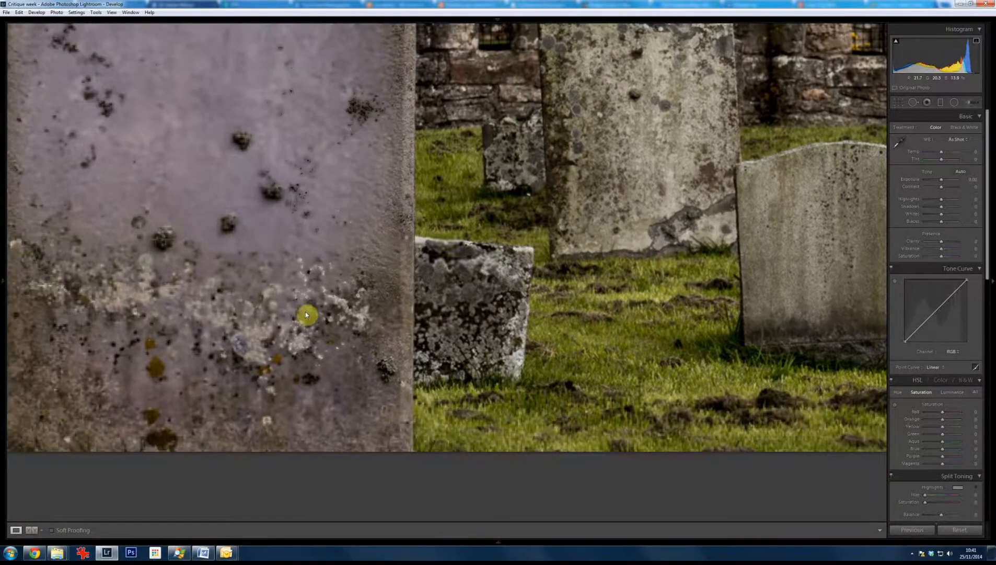
drag(276, 258, 483, 258)
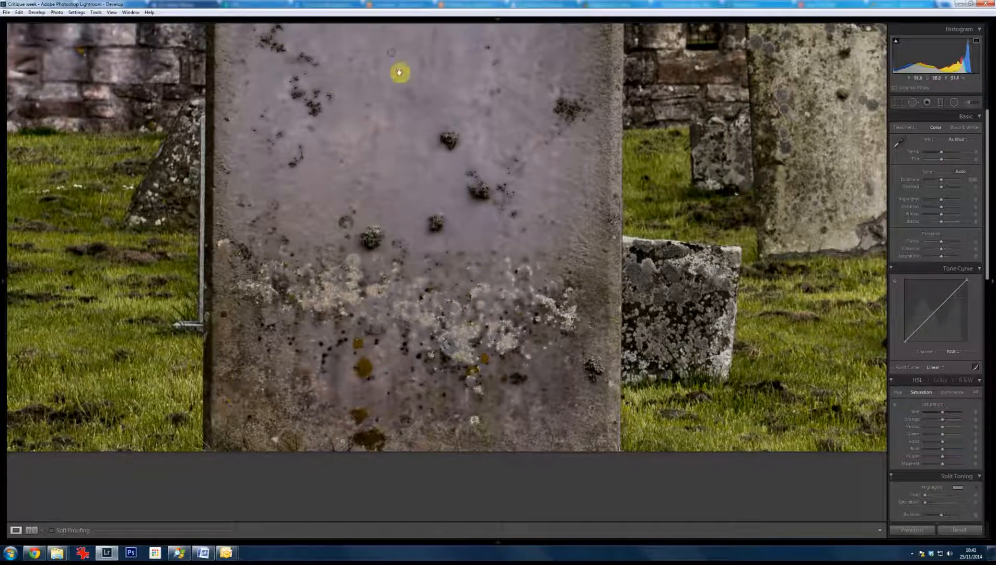
drag(400, 73, 418, 210)
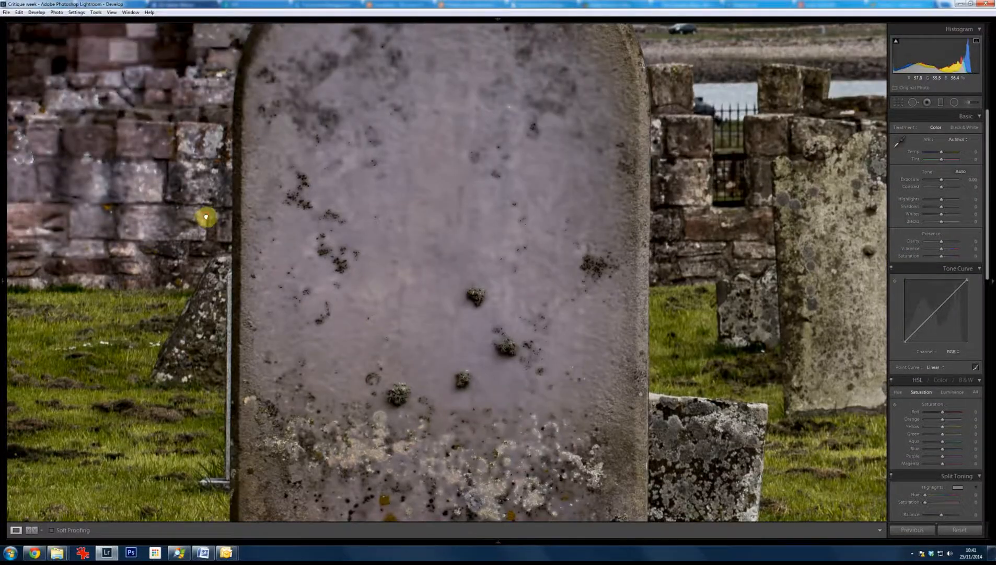
drag(207, 218, 346, 297)
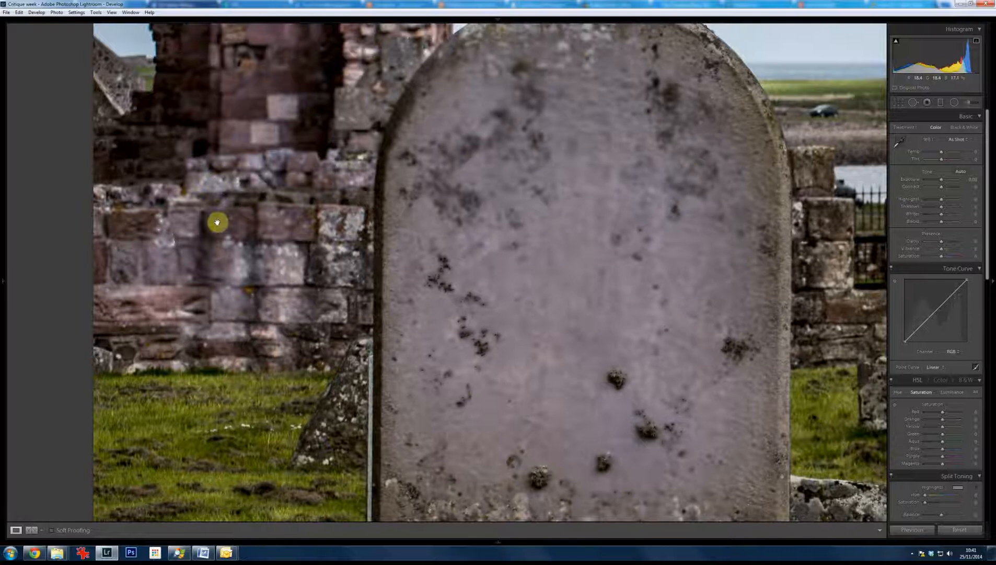
drag(374, 64, 314, 378)
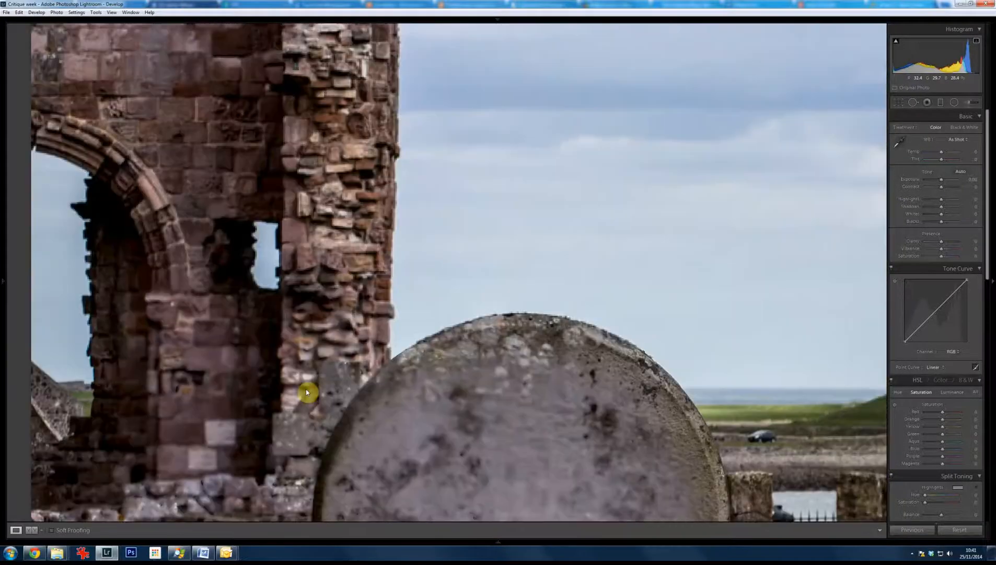
drag(599, 100, 501, 350)
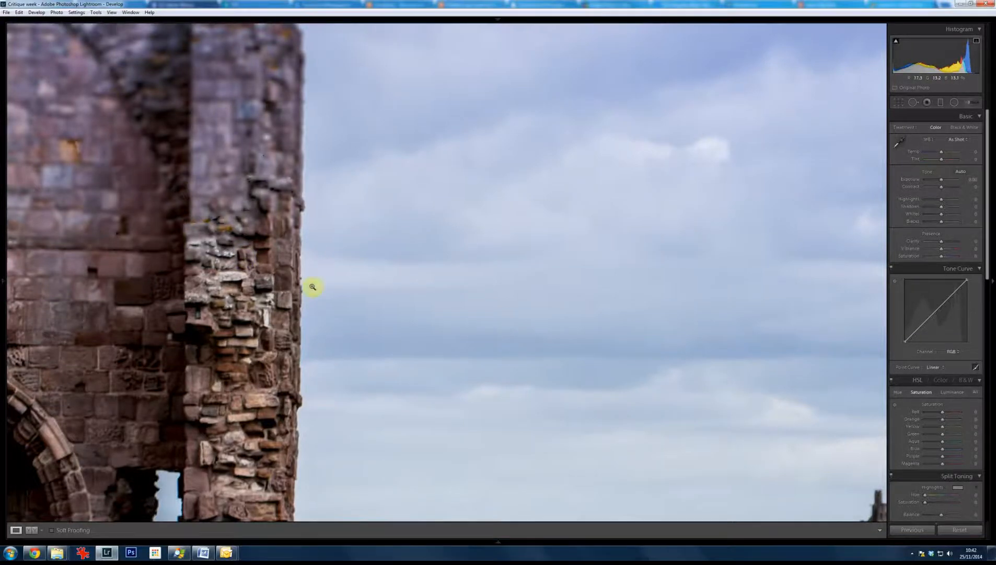
click(341, 300)
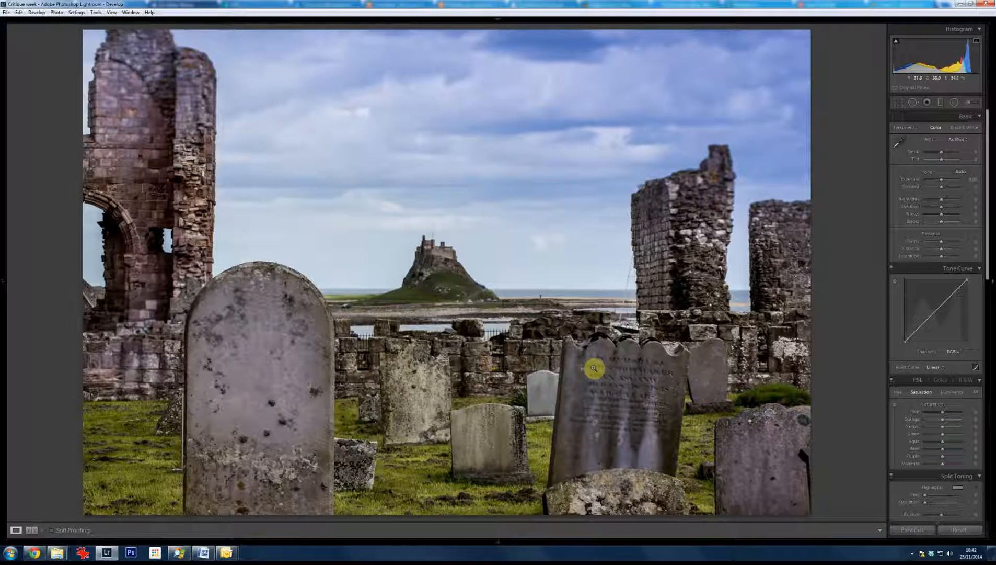
Compare focus at close zoom on the inscribed headstone, ruined wall tower, distant castle and foreground stone, and move on to the courtyard photo
click(609, 411)
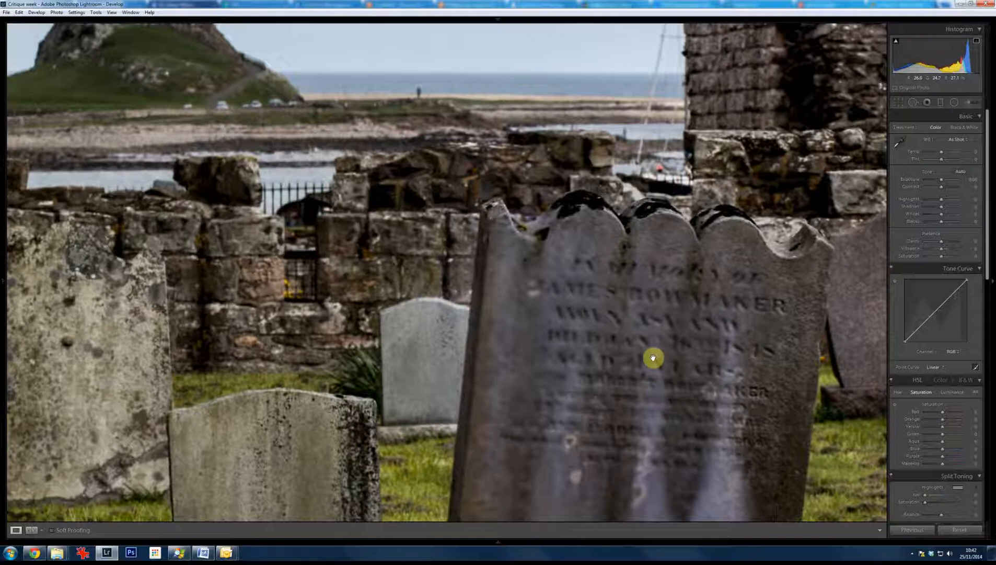
click(607, 297)
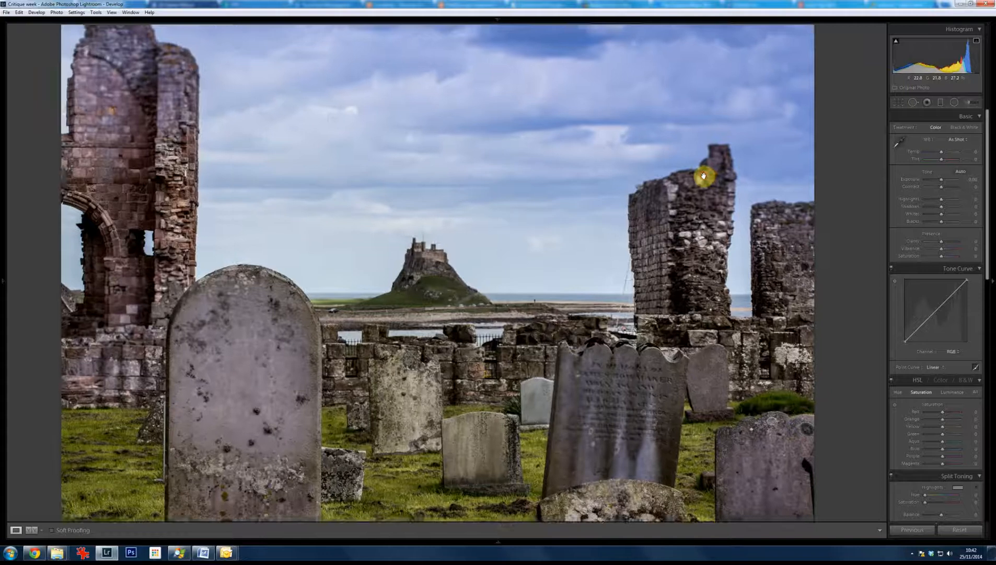
click(705, 176)
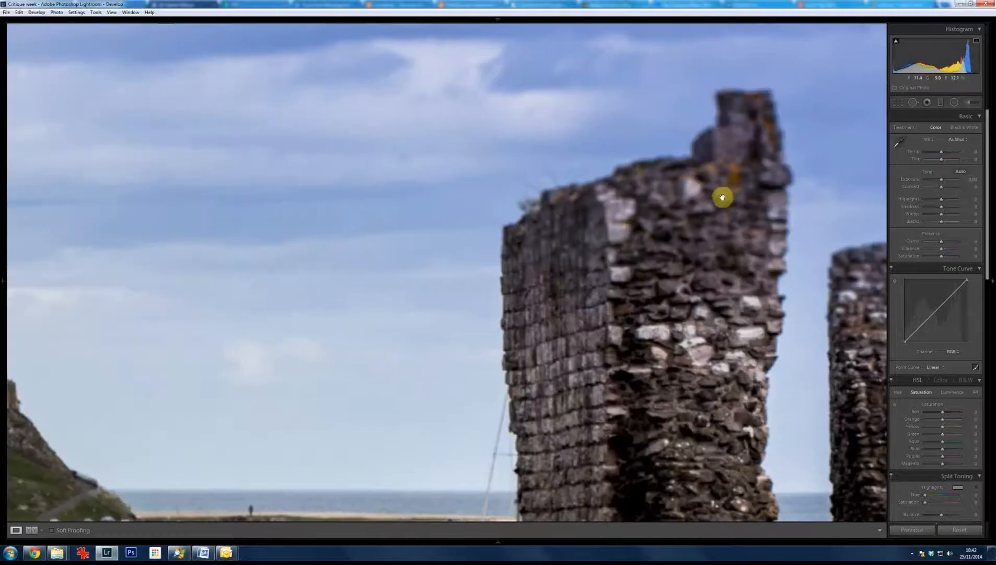
click(685, 202)
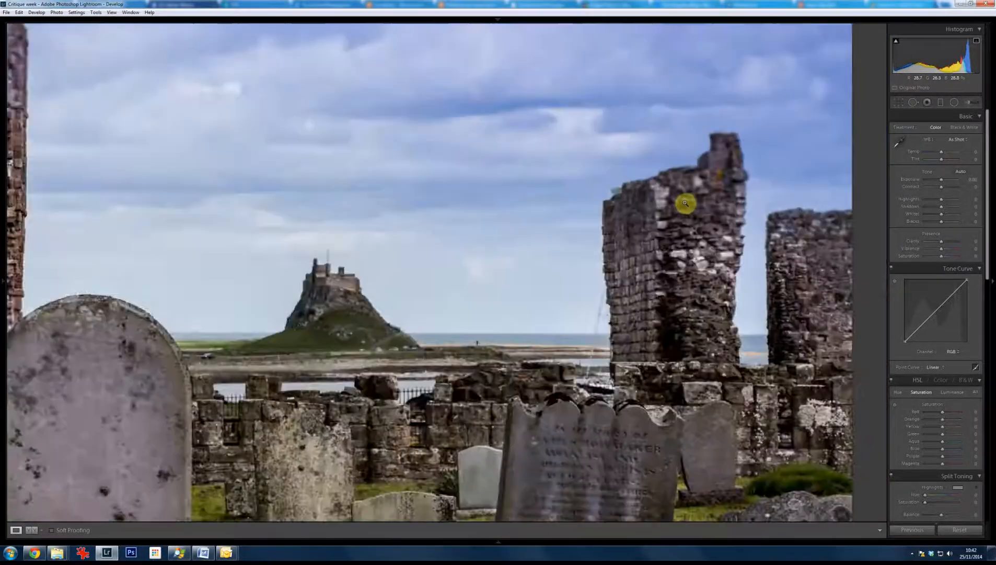
click(440, 274)
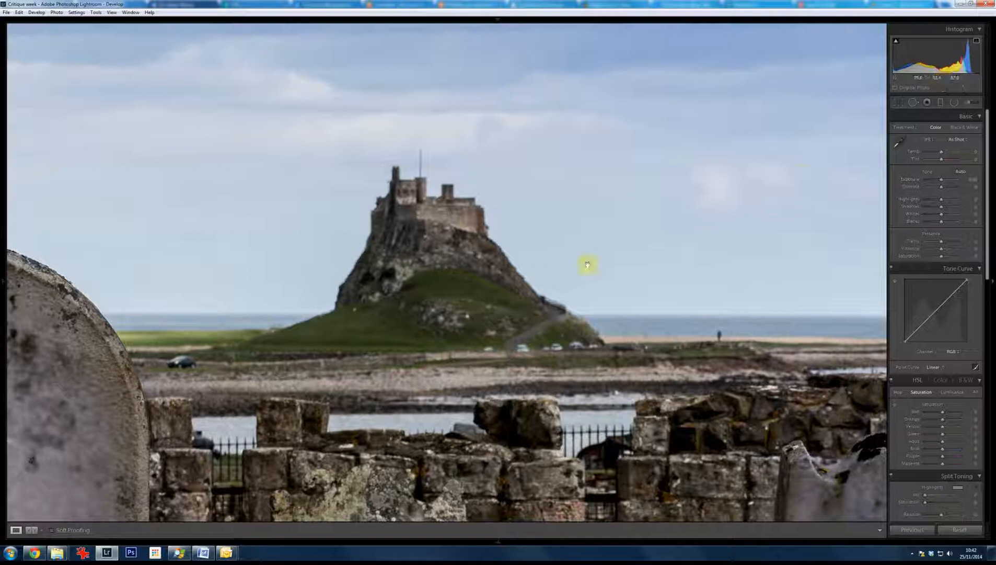
click(532, 297)
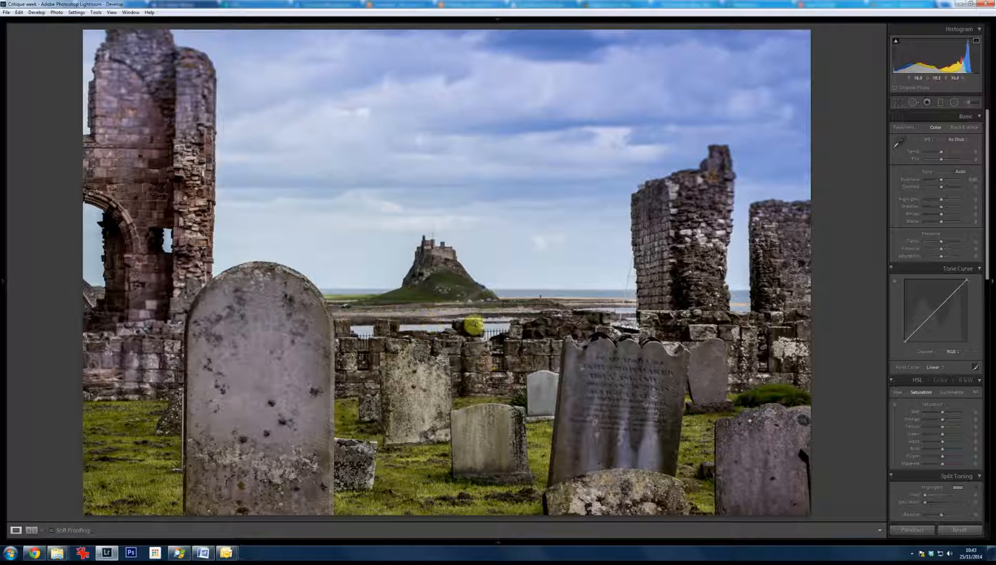
click(473, 331)
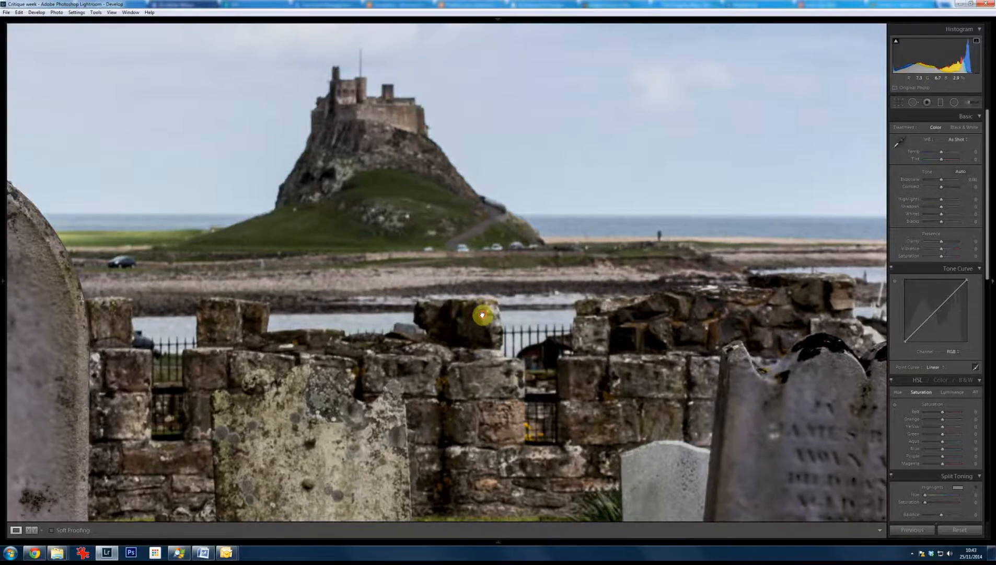
click(524, 296)
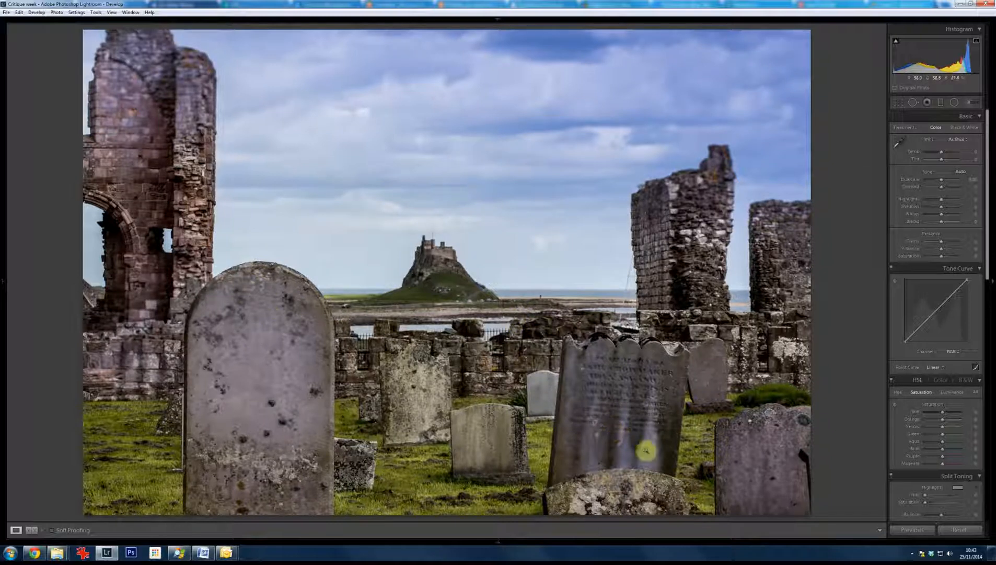
click(617, 500)
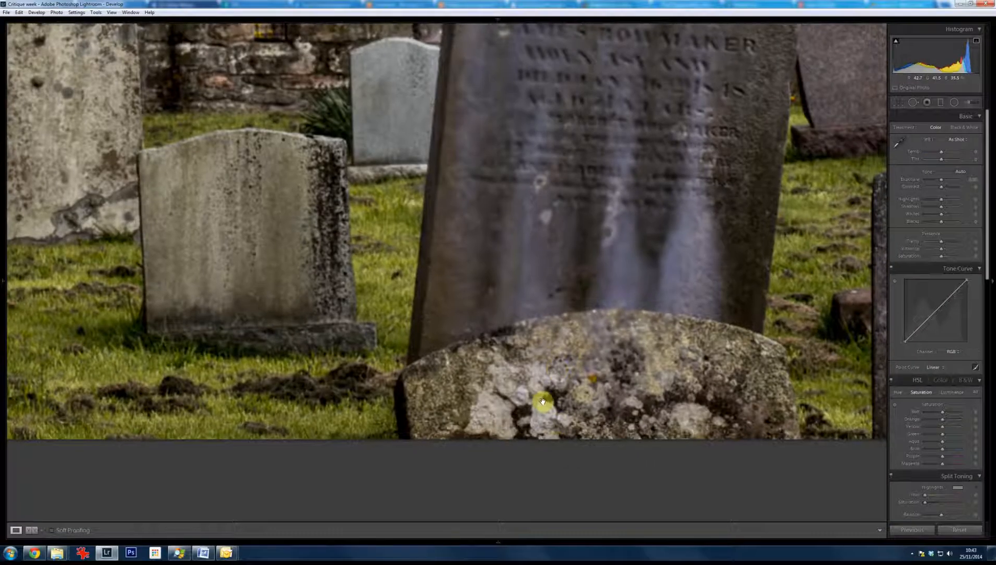
click(545, 369)
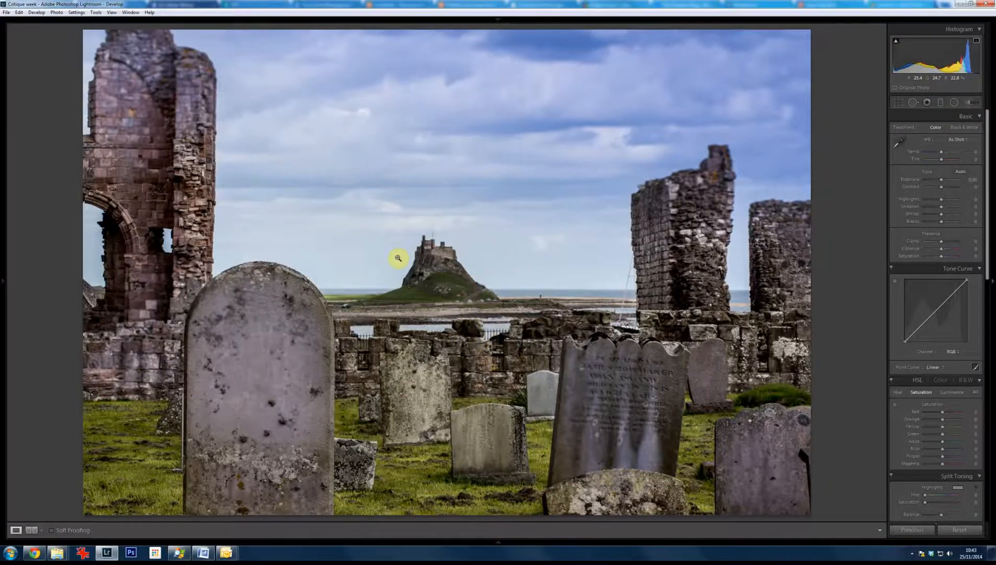
key(Right)
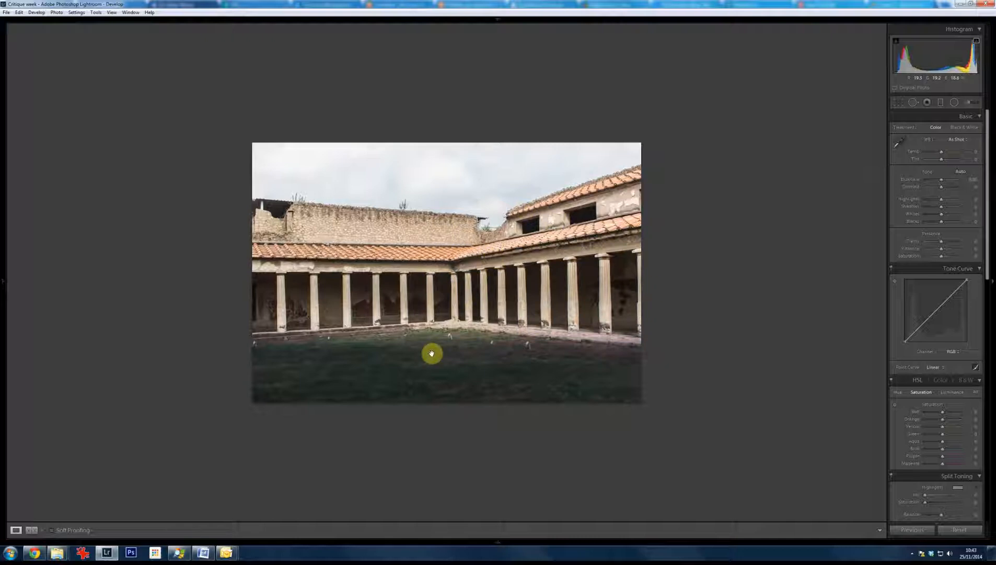
Straighten the courtyard photo with the crop angle, using the column at the colonnade's corner as the vertical reference
click(898, 103)
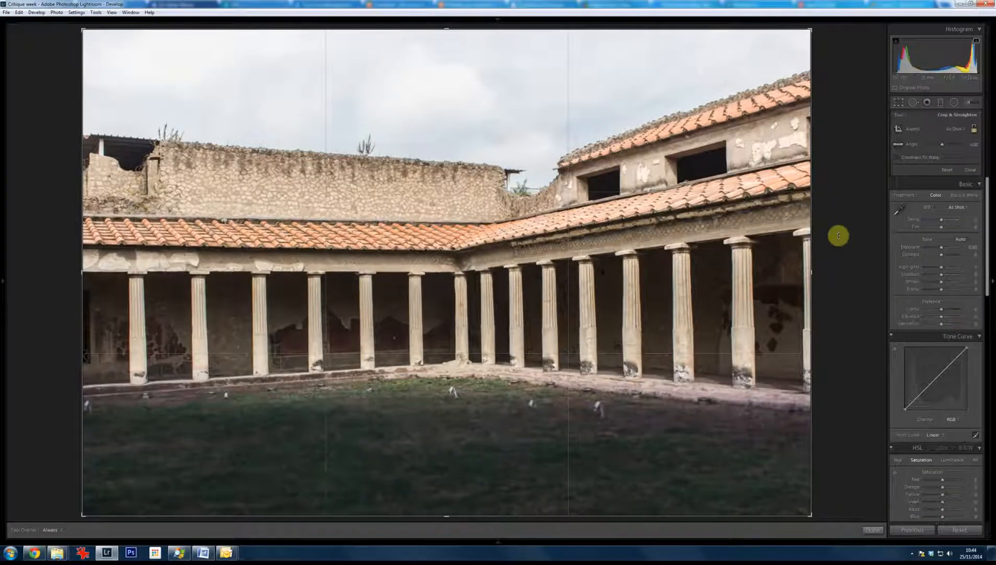
drag(839, 233, 843, 248)
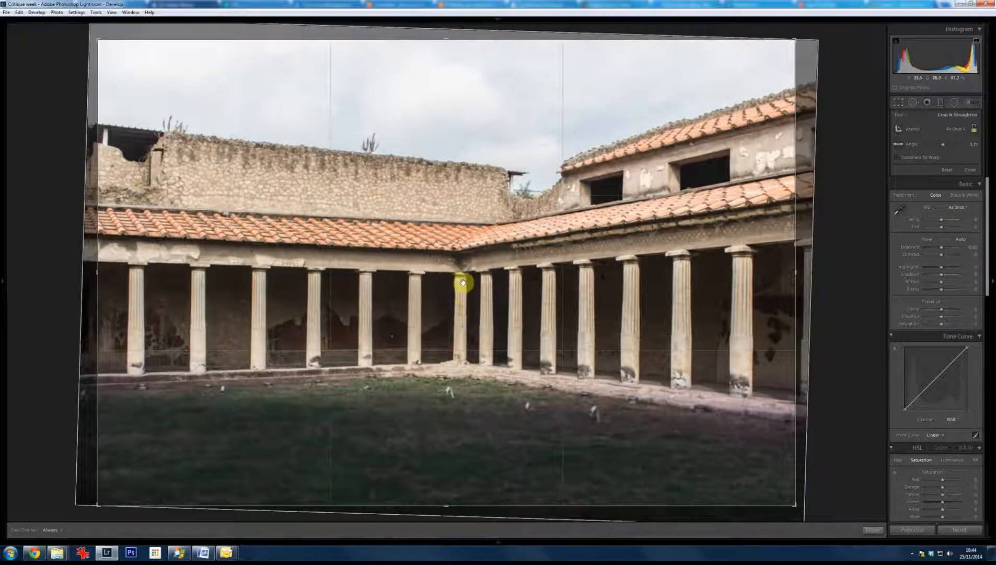
click(899, 146)
drag(447, 432, 448, 441)
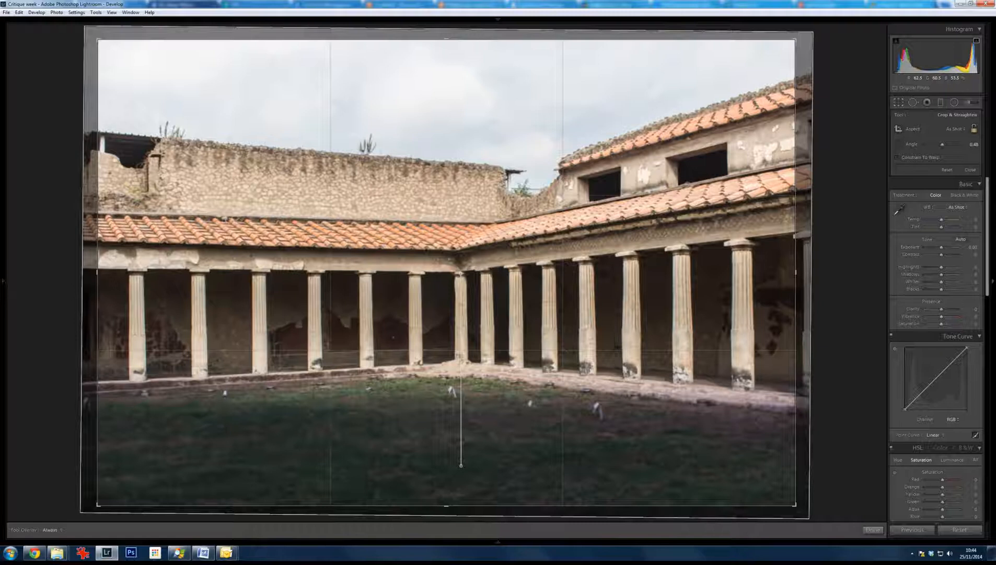
drag(461, 465, 456, 467)
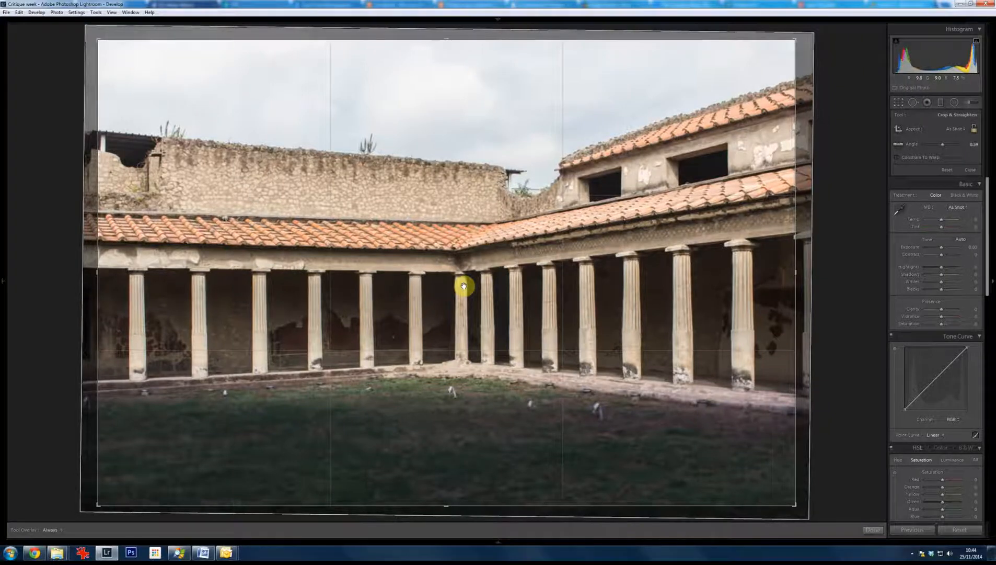
key(Return)
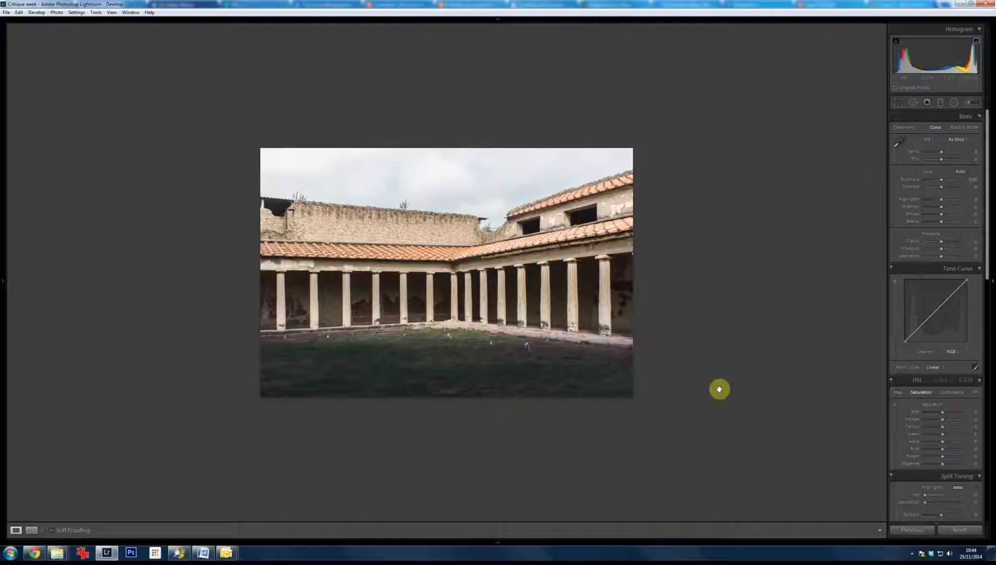
Try an automatic Upright perspective correction on the courtyard photo, turn Upright off again, and check the crop frame
scroll(913, 348, down, 5)
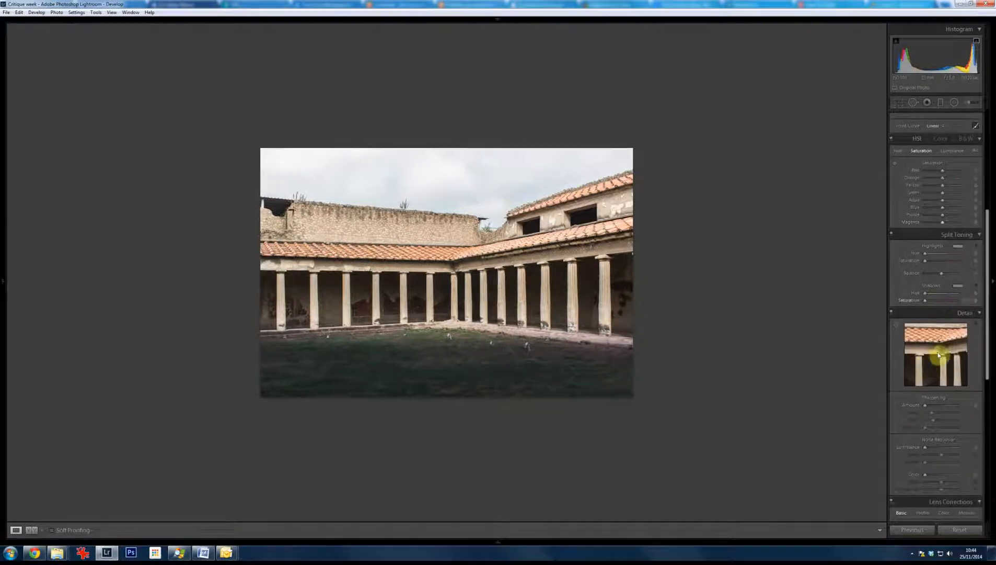
scroll(922, 360, up, 3)
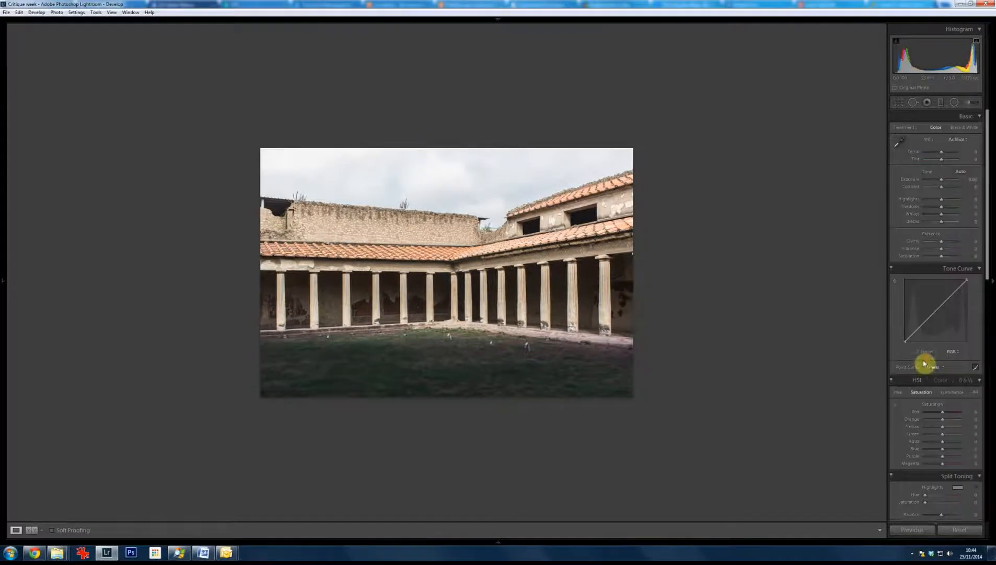
scroll(919, 356, down, 3)
scroll(931, 341, down, 5)
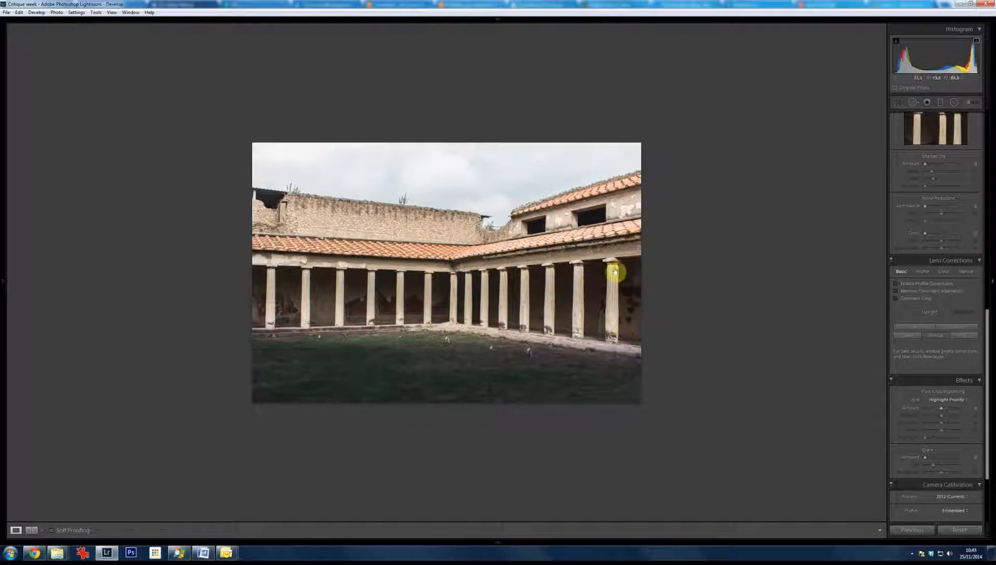
click(914, 326)
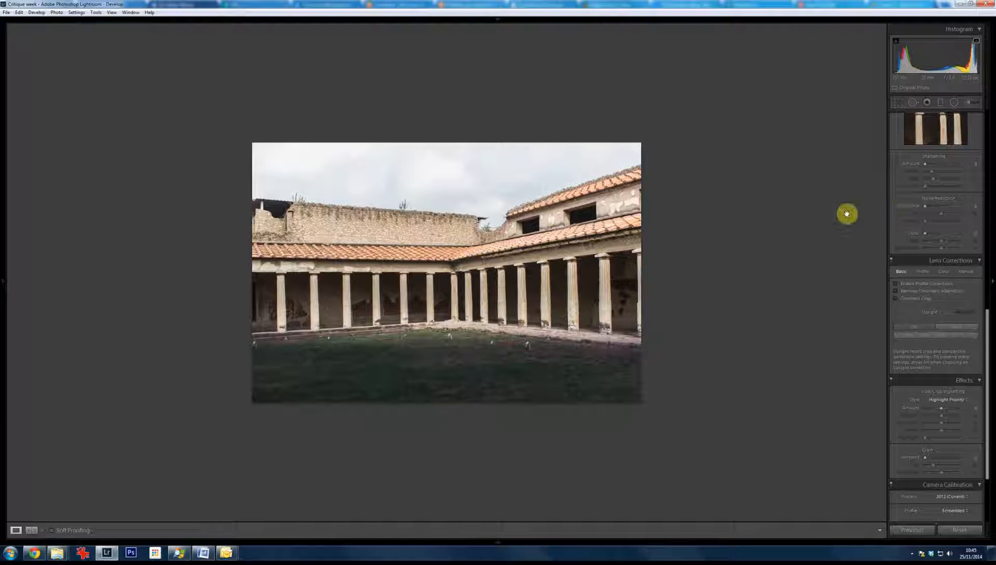
click(899, 104)
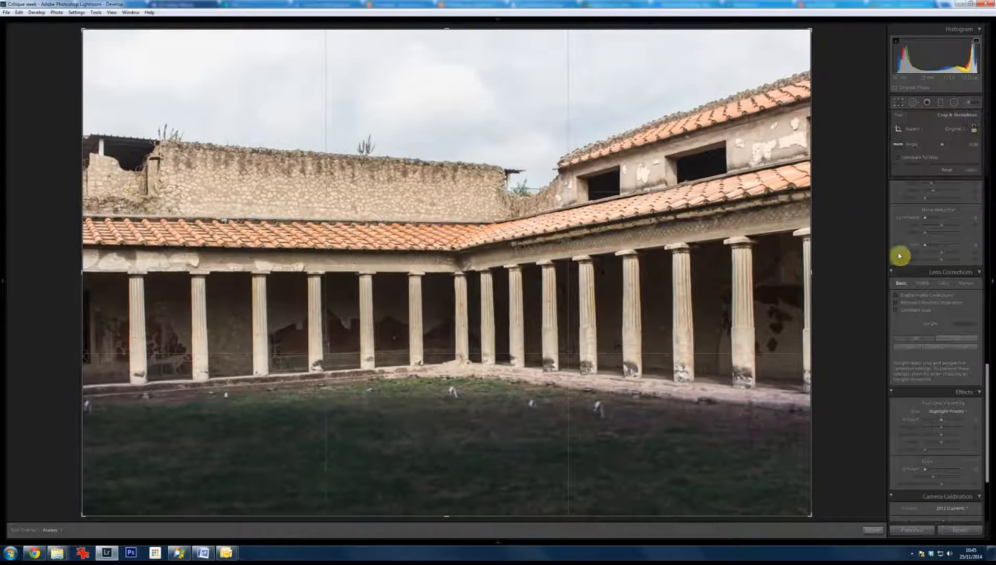
click(880, 533)
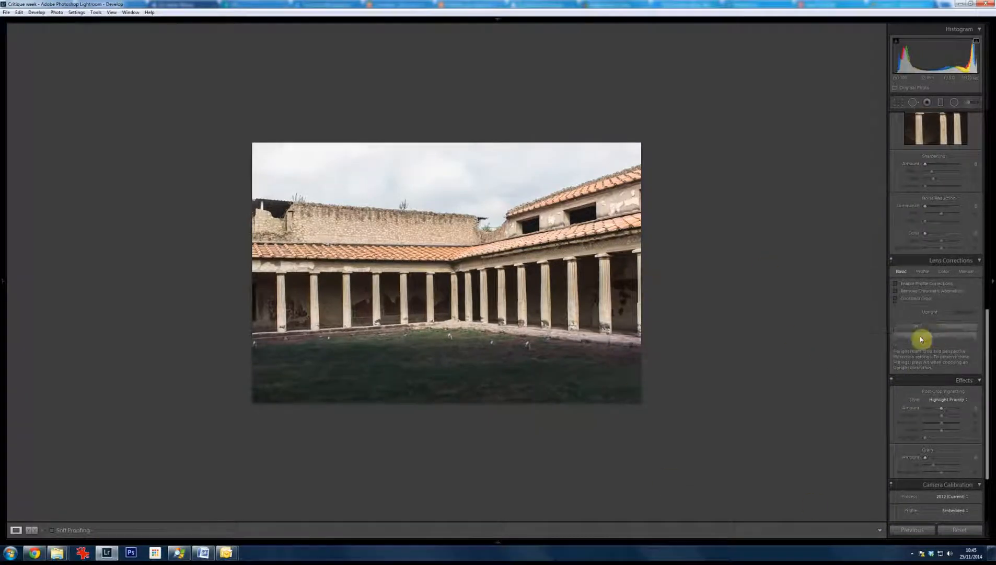
Correct the courtyard photo's verticals with a manual lens-correction Vertical transform of about +5
click(965, 271)
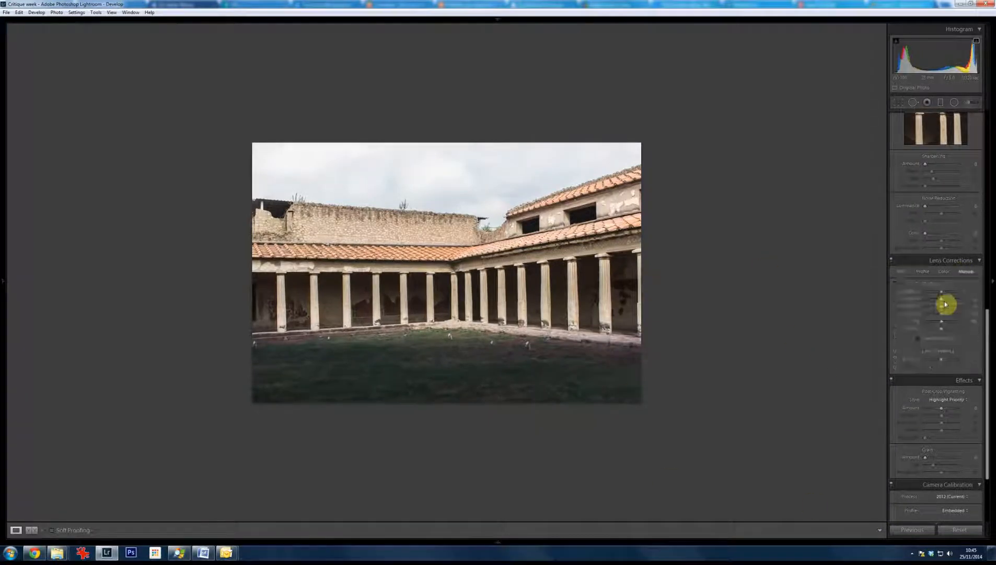
drag(947, 303, 944, 304)
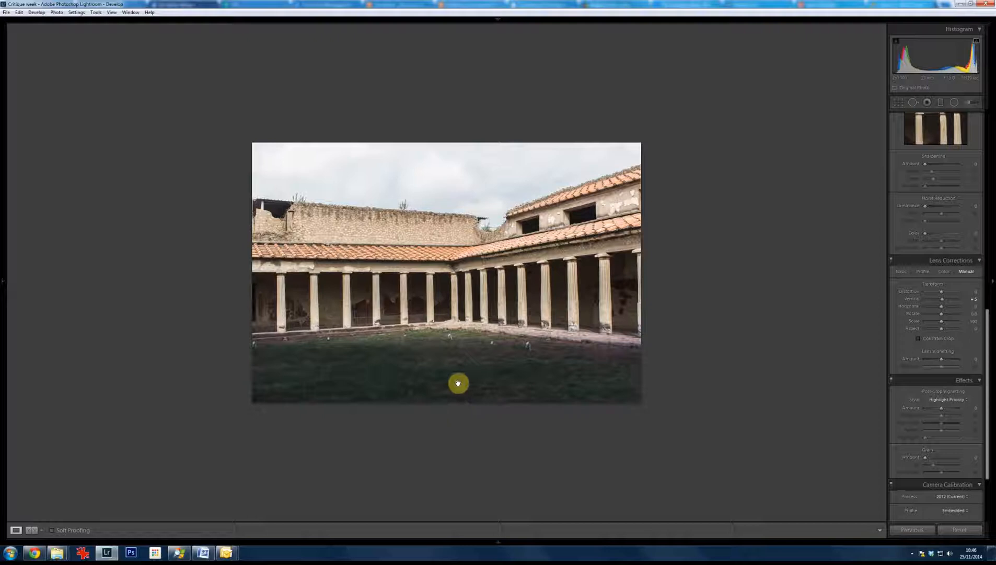
right_click(520, 261)
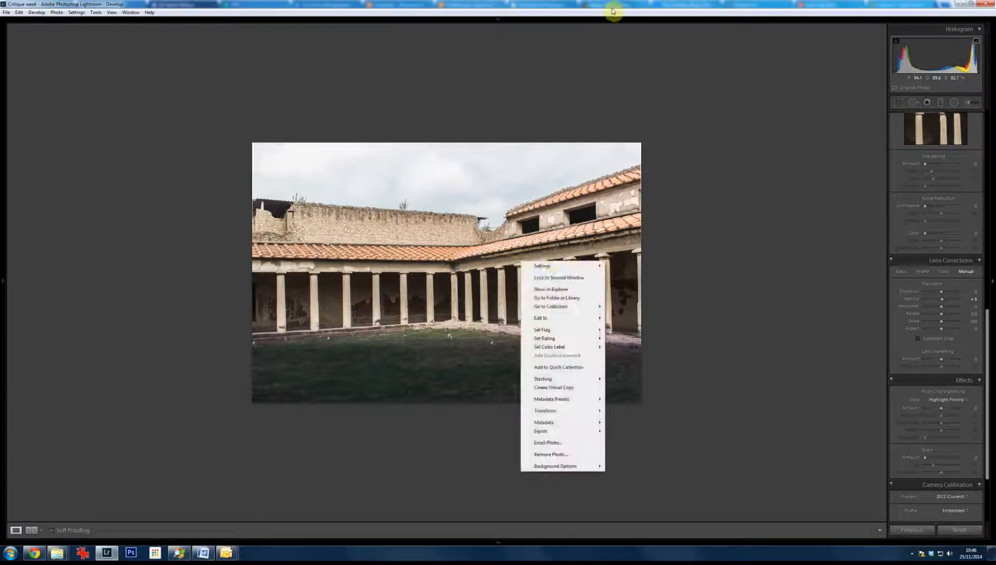
click(622, 114)
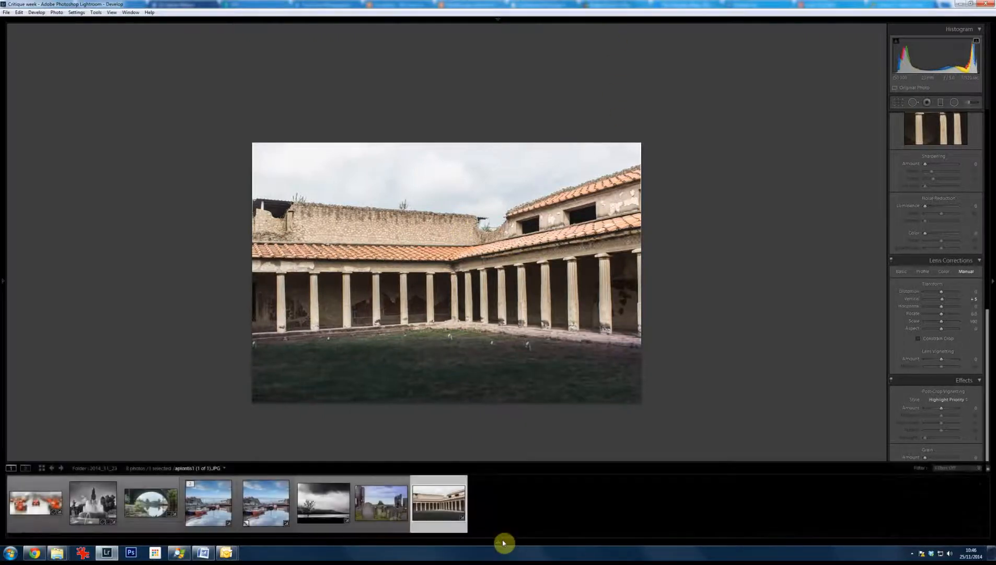
Show the filmstrip and review the whole red racing cars photo
click(496, 543)
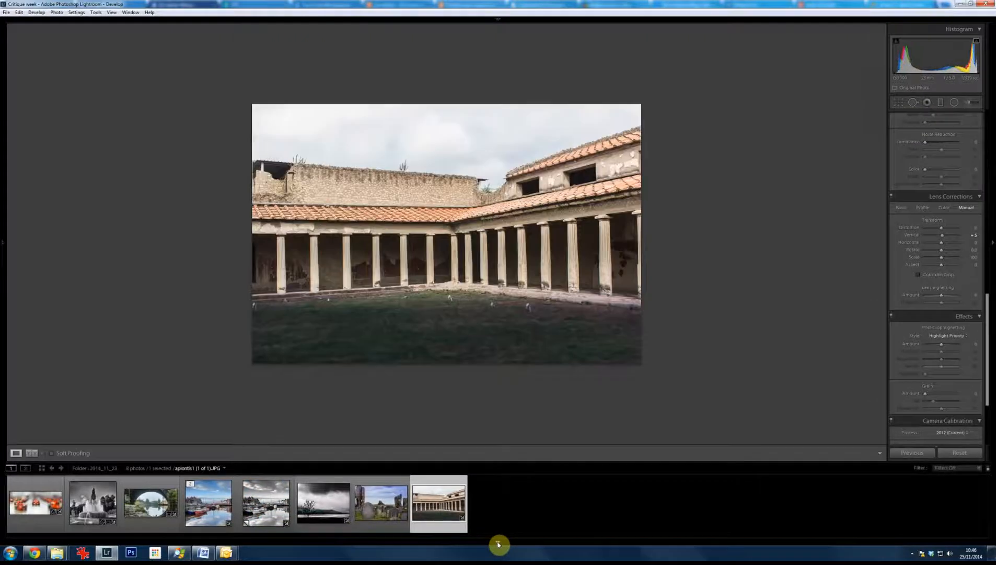
click(34, 503)
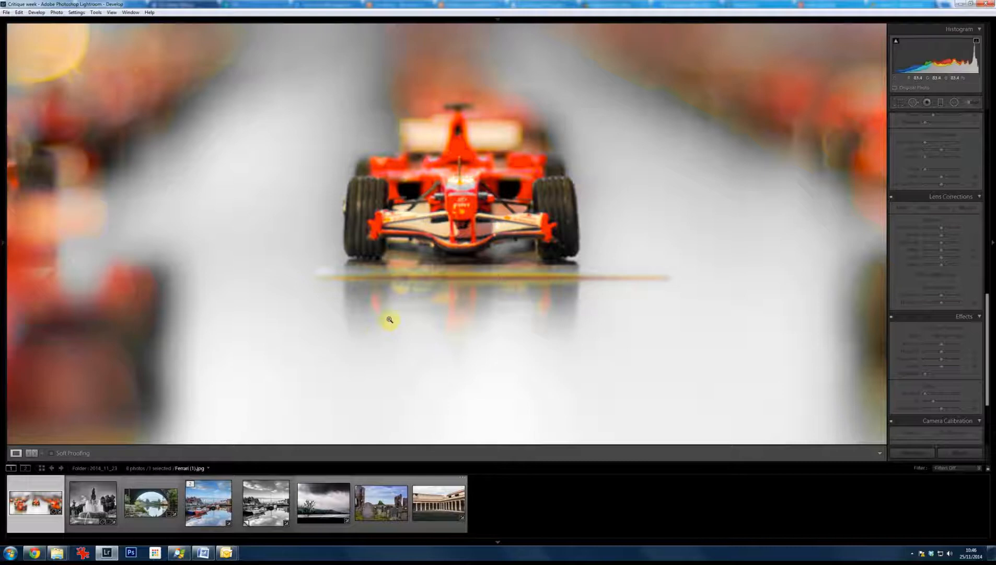
click(545, 274)
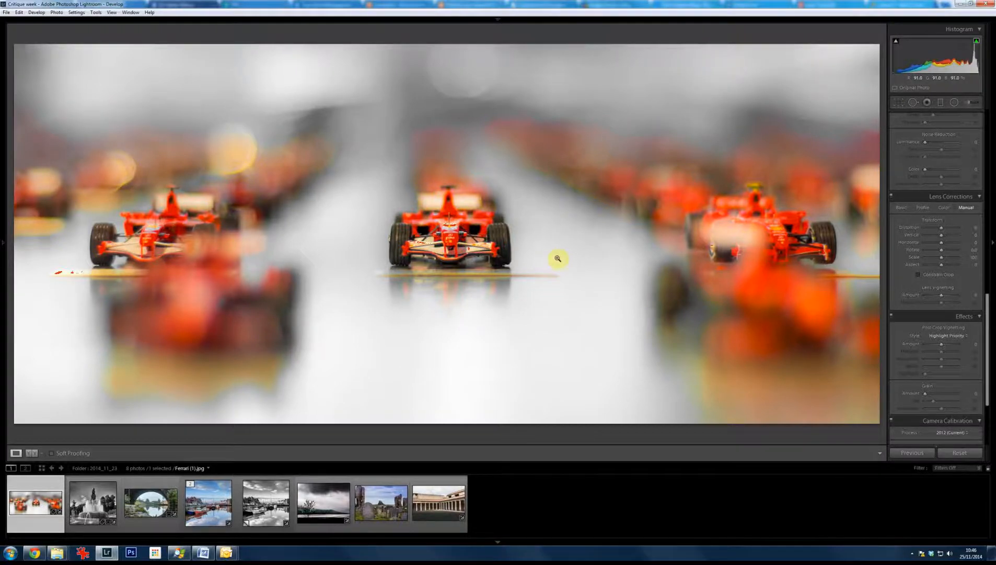
Darken the black-and-white fountain photo's edges with a post-crop vignette: Amount -43, Midpoint 36, Feather 80
key(Right)
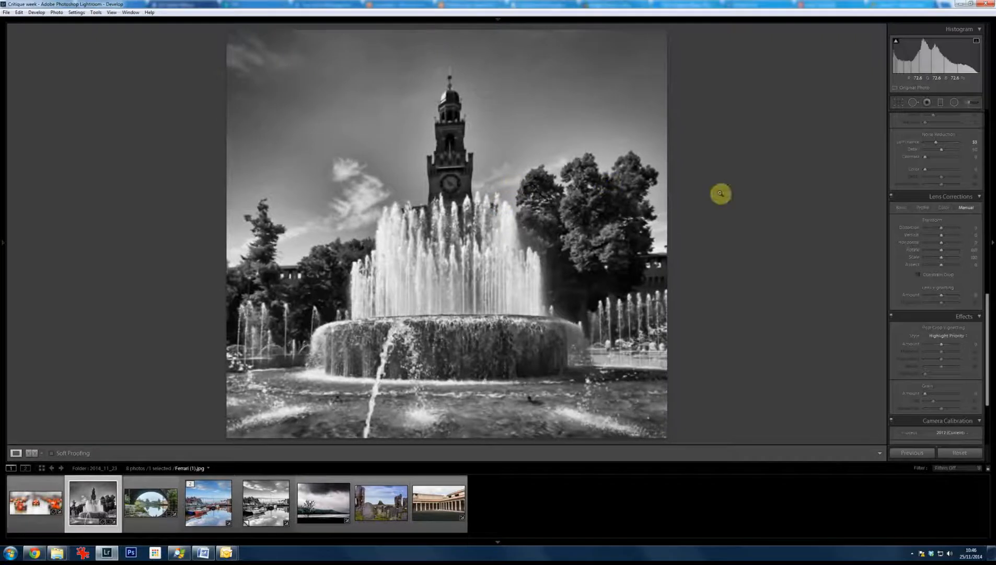
click(934, 344)
click(937, 351)
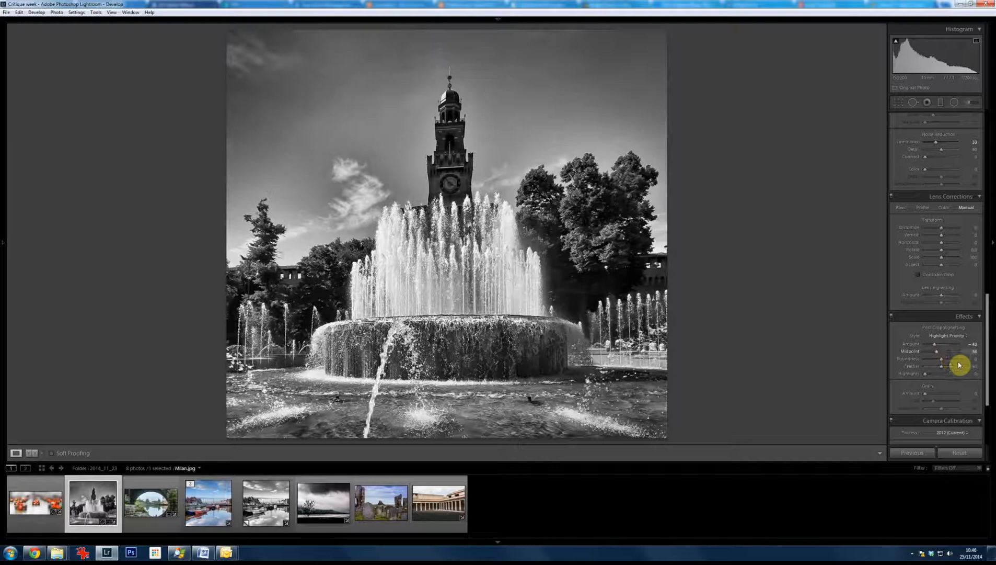
click(952, 367)
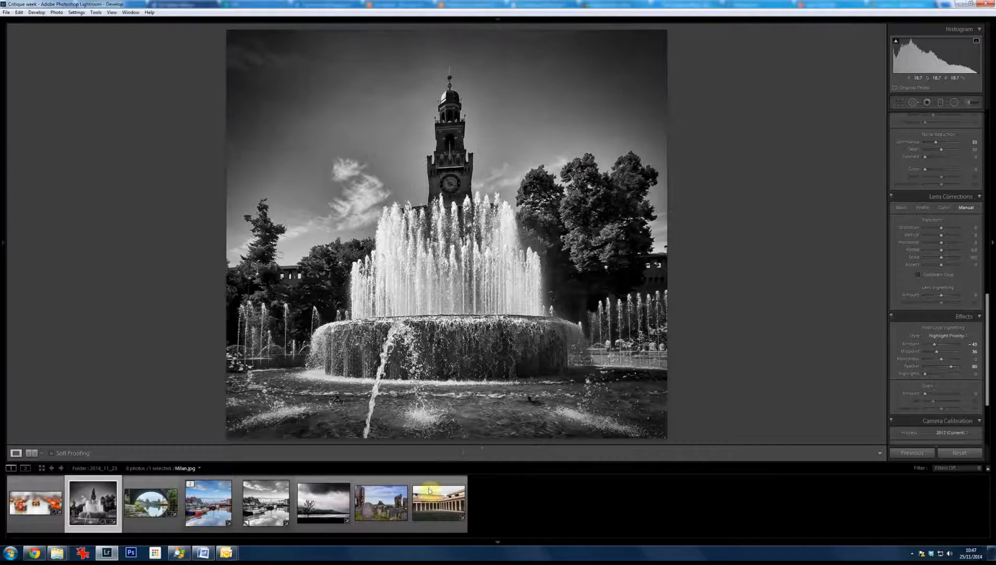
Recrop the canal bridge photo to 4 x 5 / 8 x 10, keeping the foreground stones and plants and trimming the foliage side
key(Right)
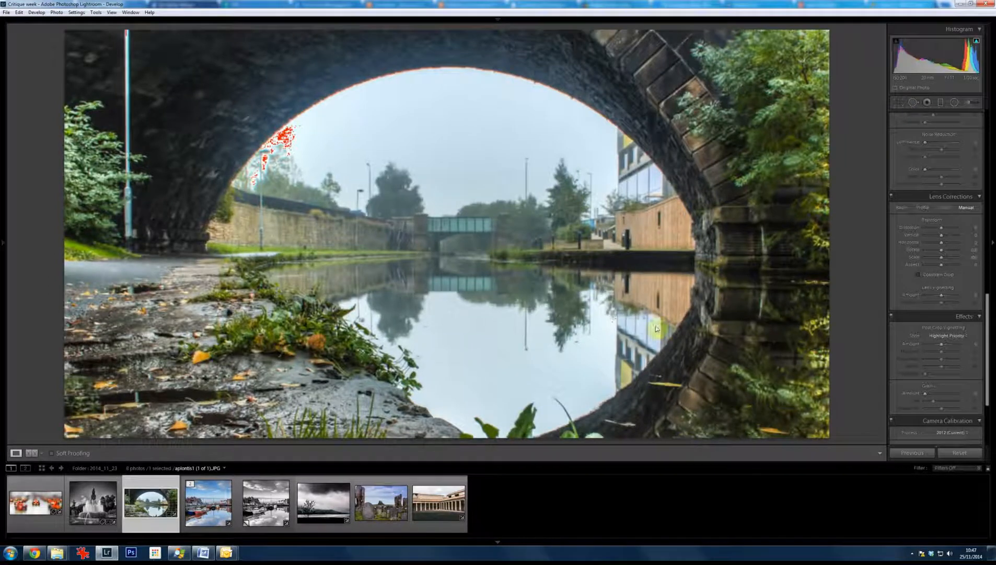
key(r)
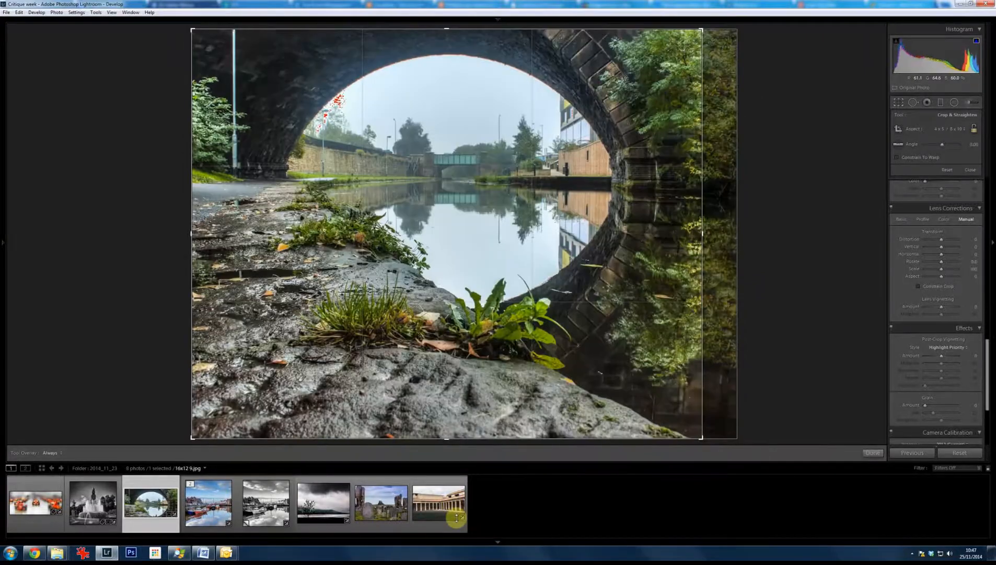
click(454, 508)
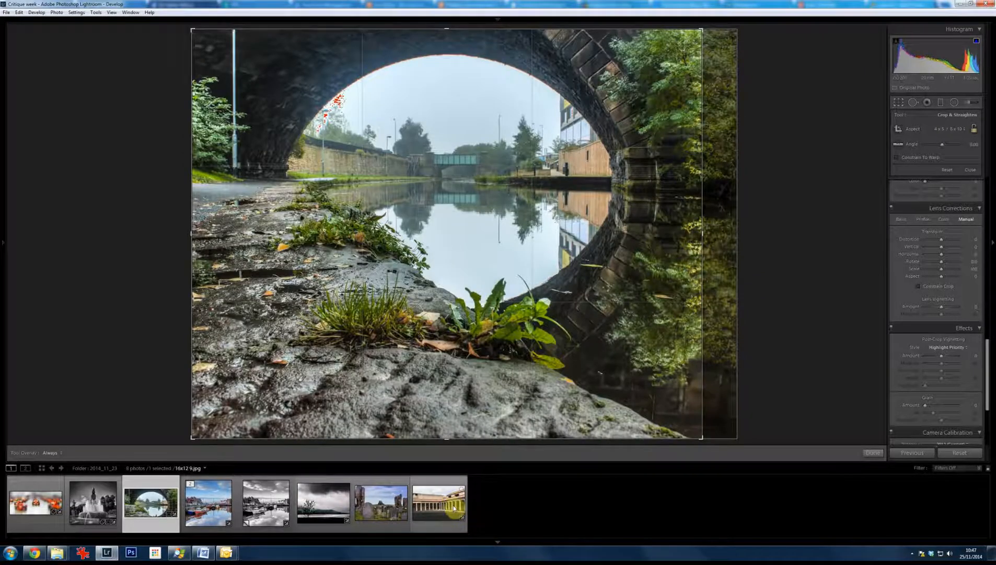
key(Return)
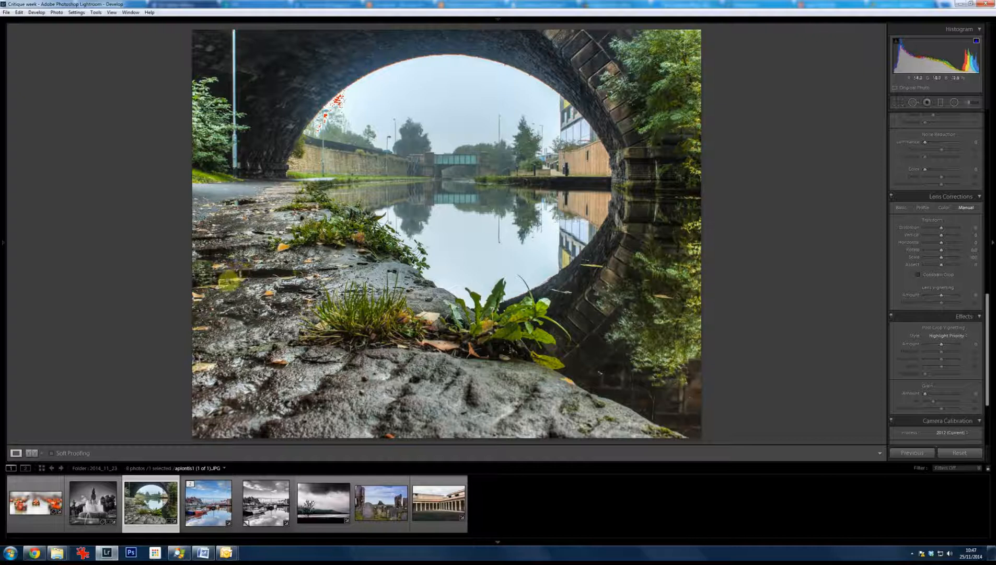
click(243, 204)
click(525, 432)
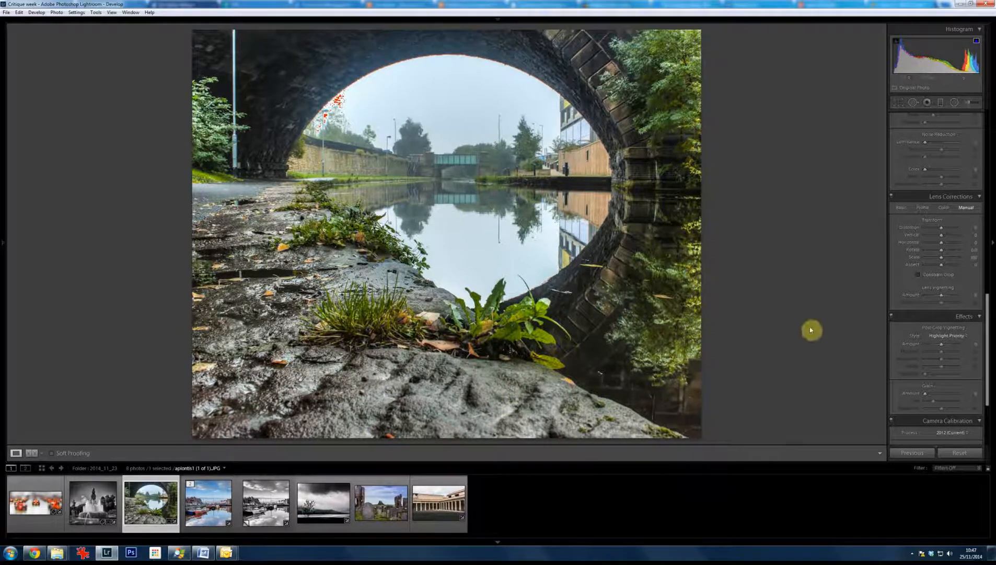
Tone the highlights of the black-and-white harbour copy a warm sepia with split toning, Hue 51 and Saturation 32
key(Right)
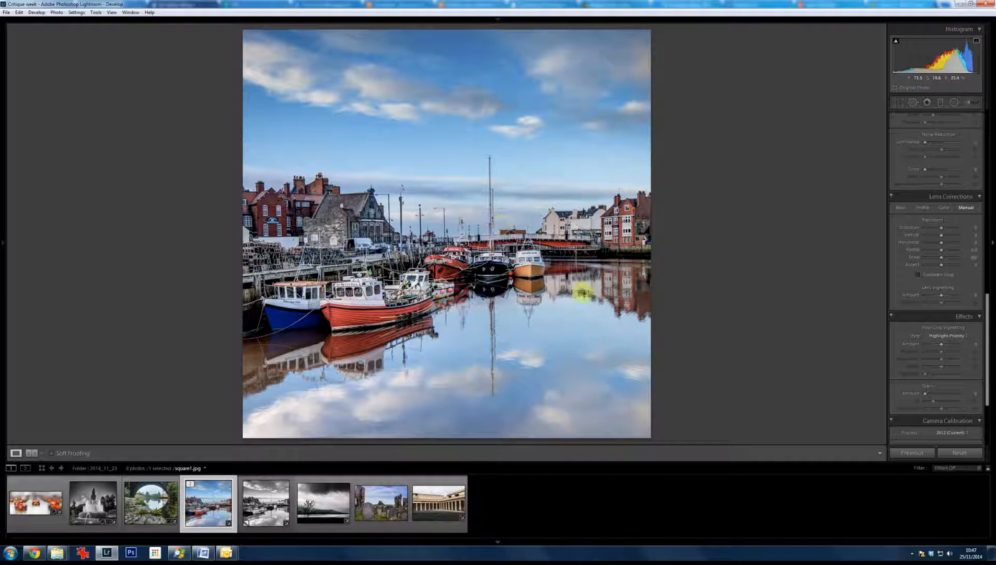
key(Right)
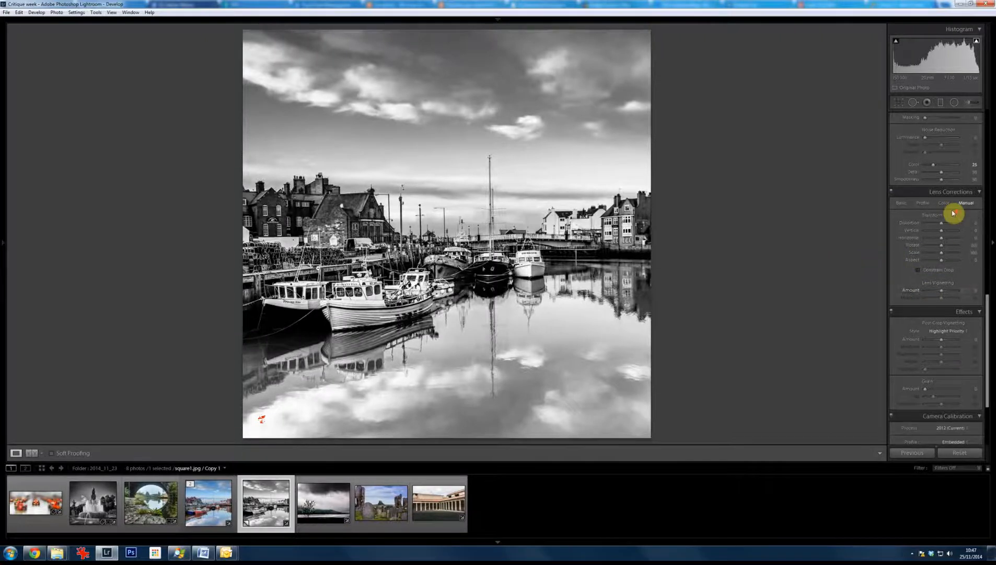
scroll(951, 211, up, 5)
scroll(954, 212, up, 3)
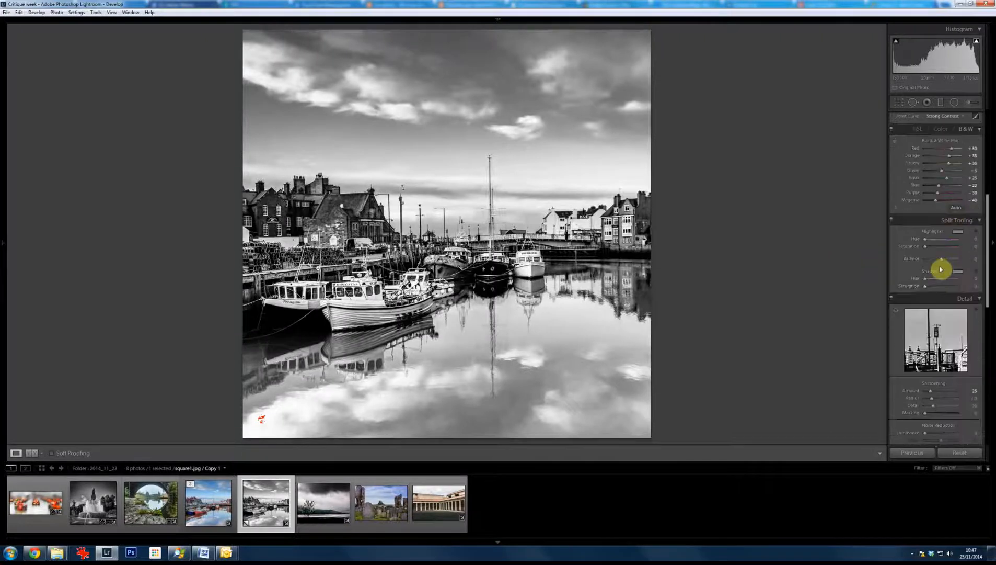
click(962, 232)
click(823, 255)
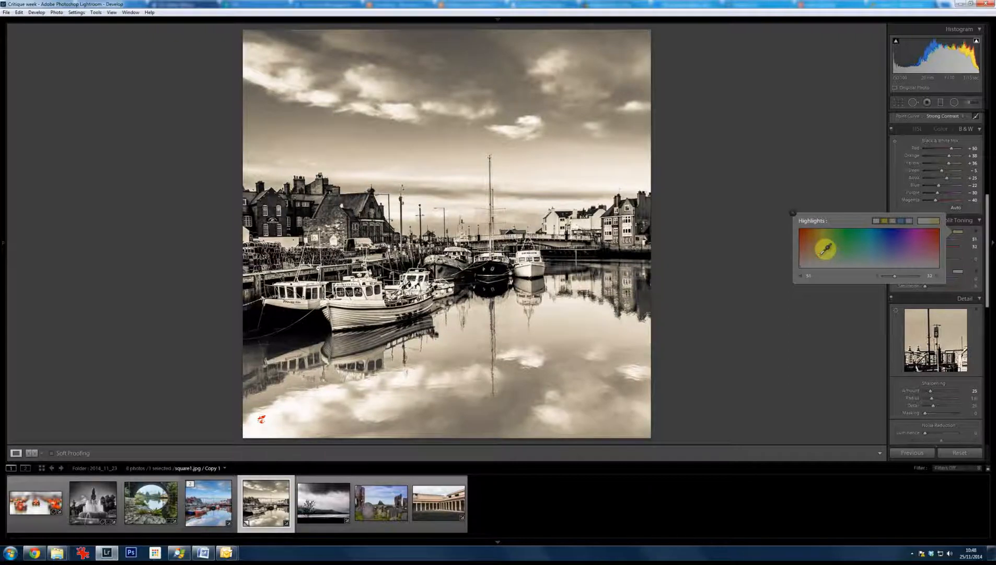
click(746, 42)
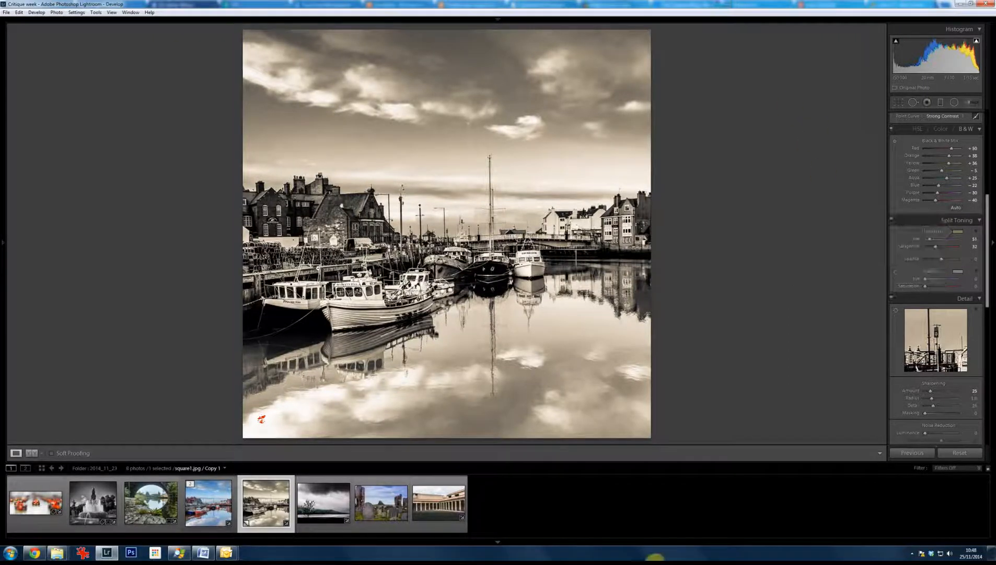
Reduce the Whites of the storm clouds photo to +67 to remove the clipped highlights
click(333, 515)
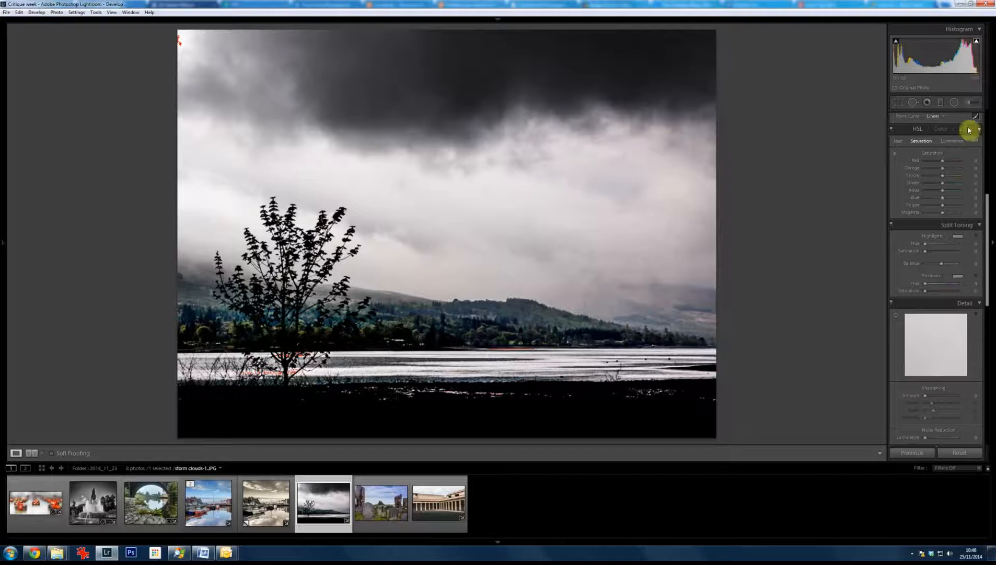
scroll(950, 160, up, 5)
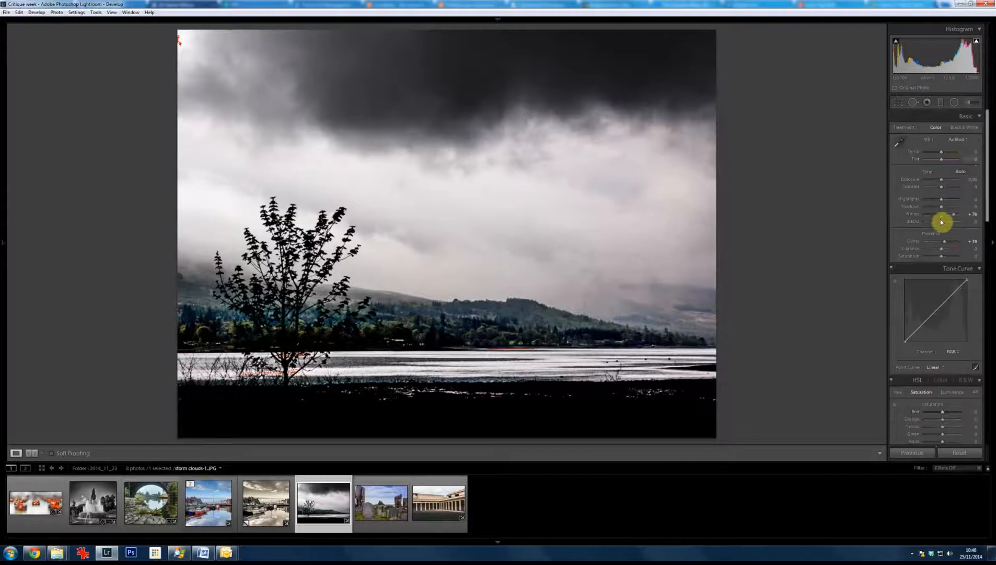
click(942, 217)
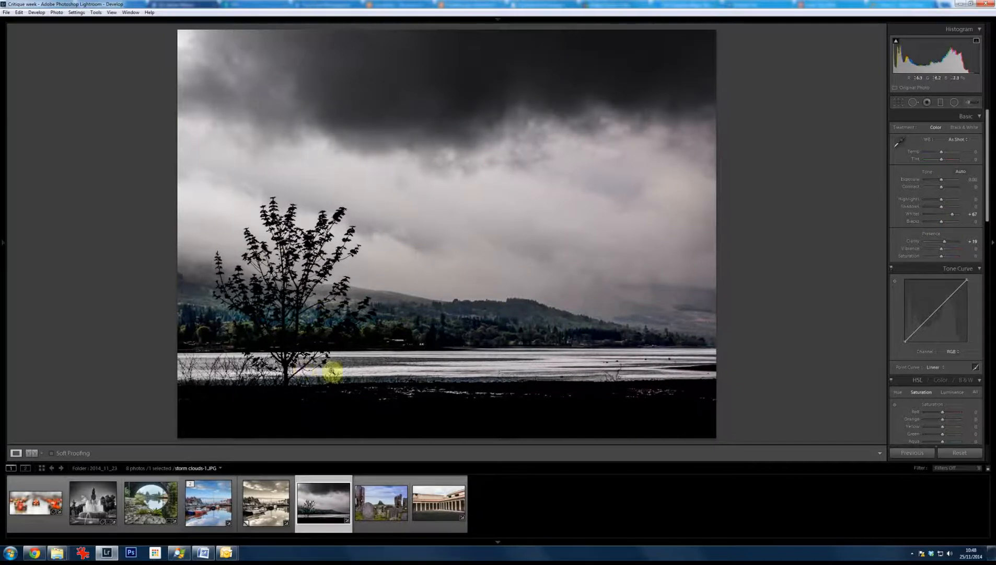
Examine the distant castle in the graveyard photo at close zoom and return to the courtyard photo
click(385, 529)
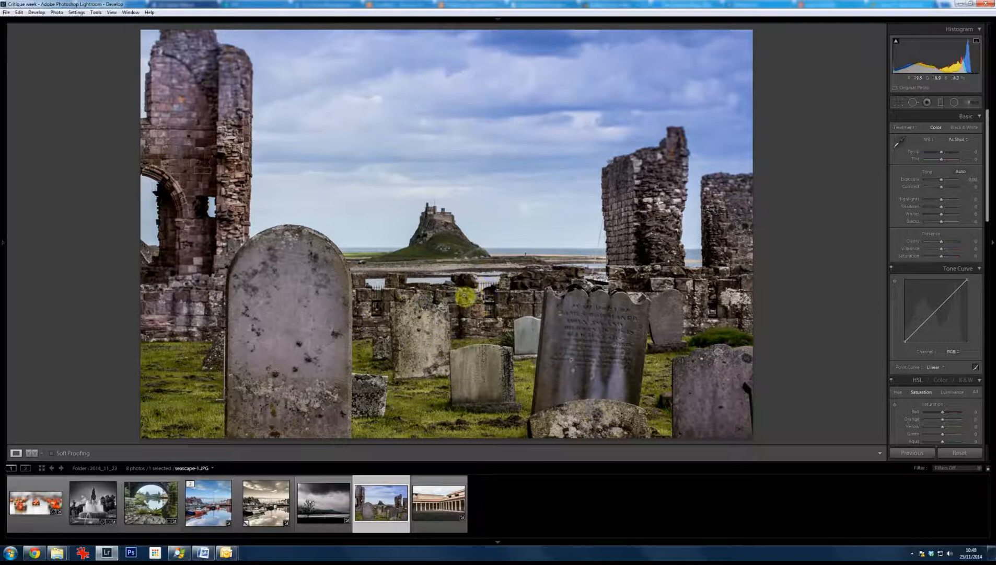
click(441, 222)
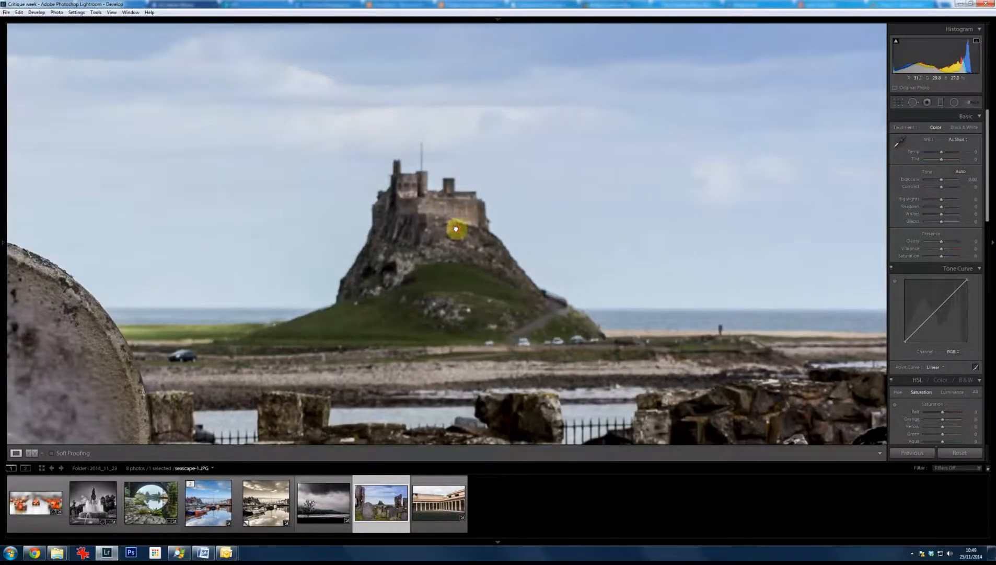
click(457, 230)
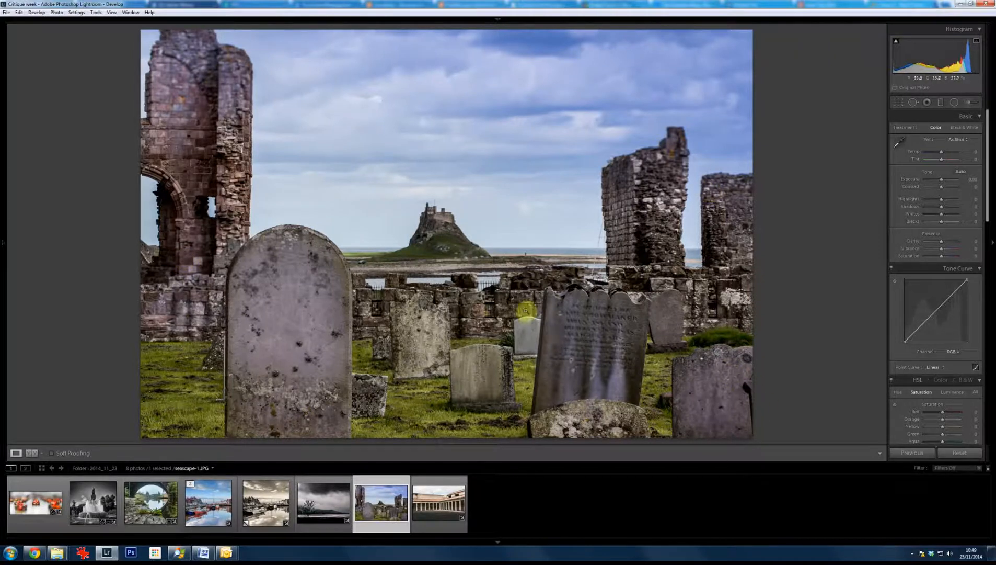
click(438, 524)
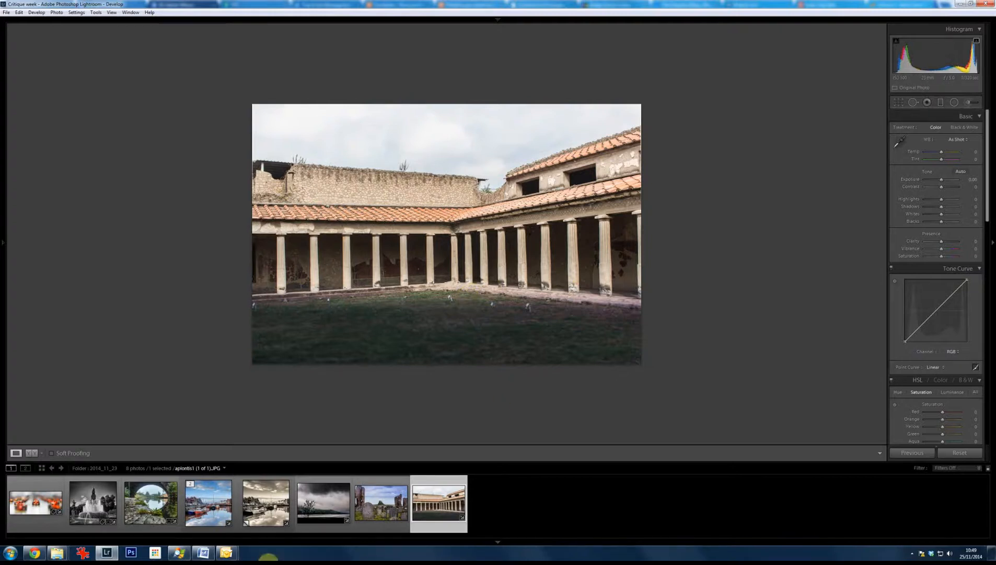
mouse_move(230, 550)
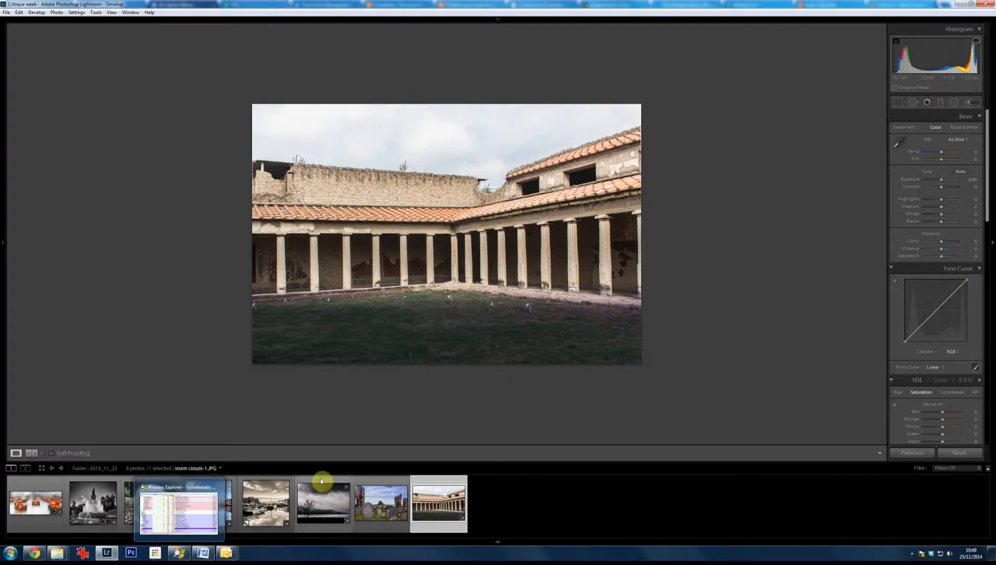